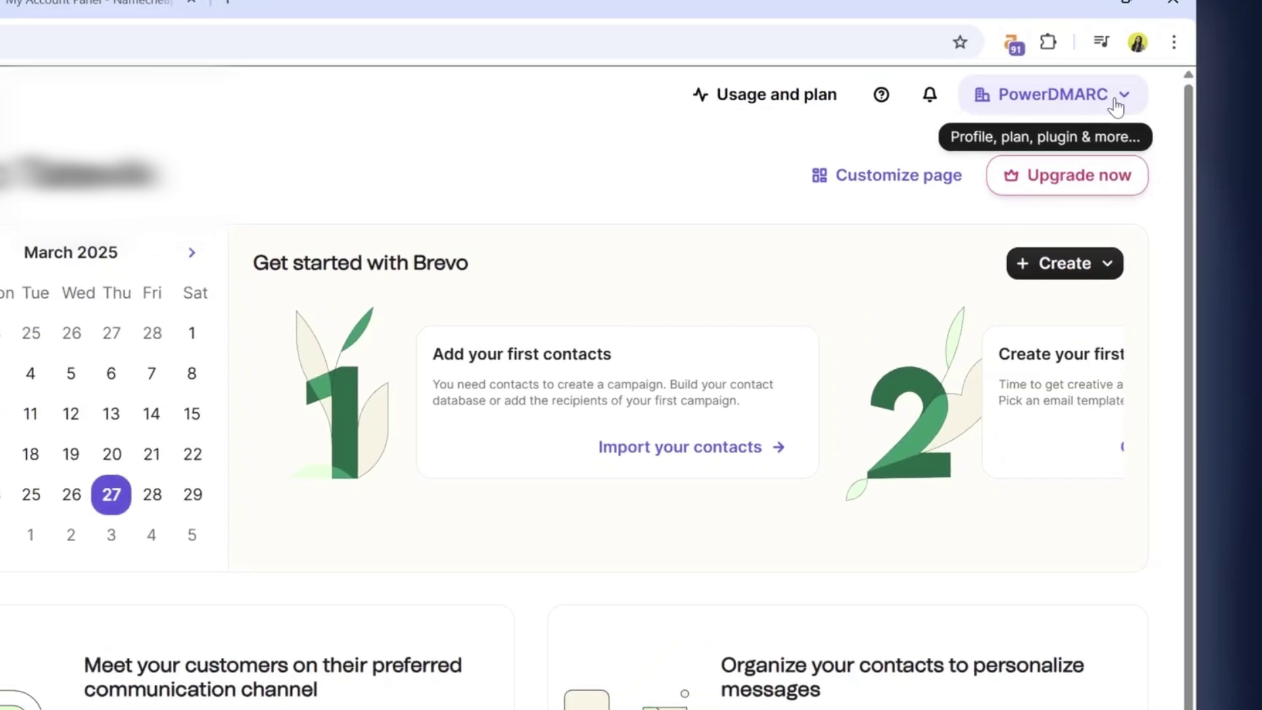
# Add dmarctest2.com as a new domain under Senders, Domains & Dedicated IPs > Domains.
pyautogui.click(1176, 66)
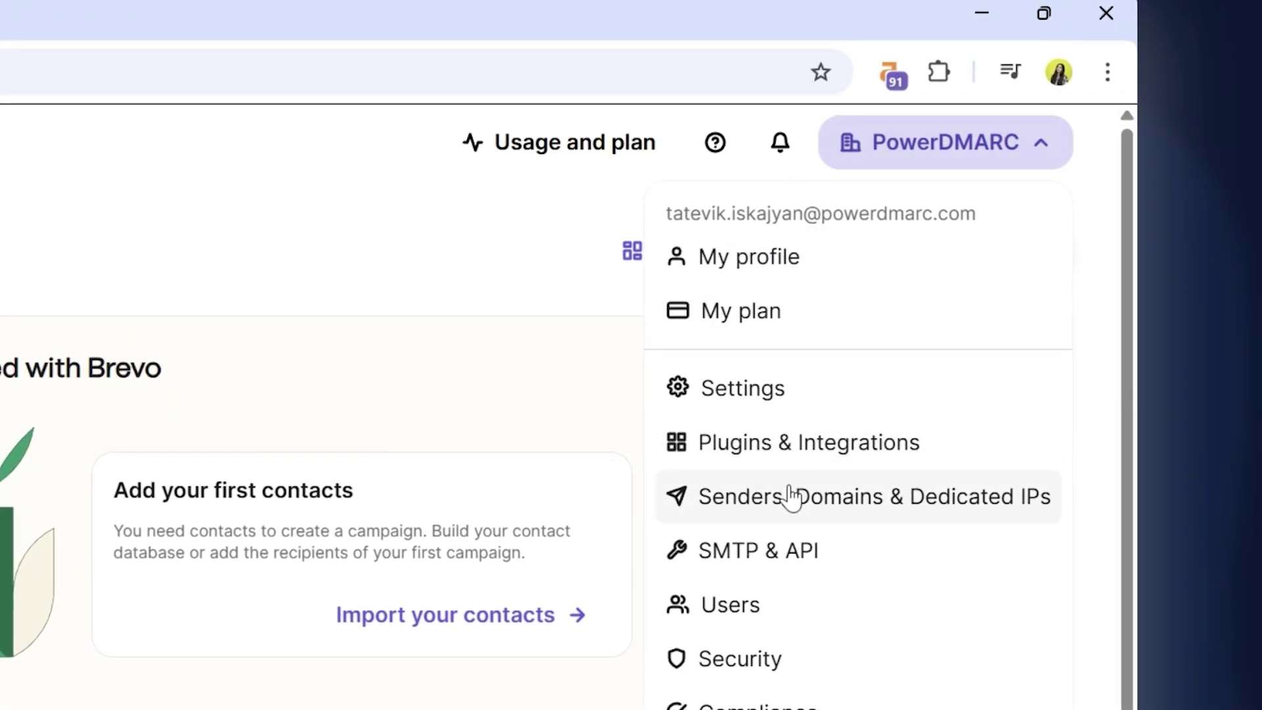
pyautogui.click(793, 494)
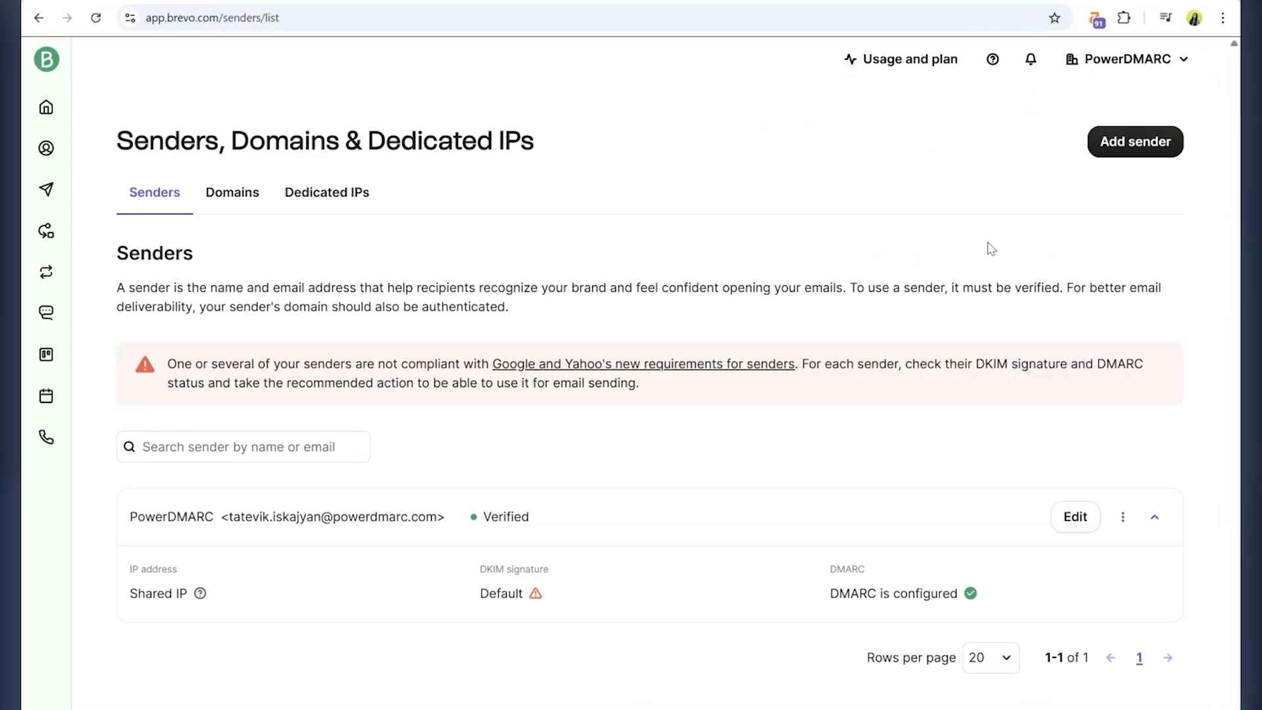
pyautogui.click(231, 193)
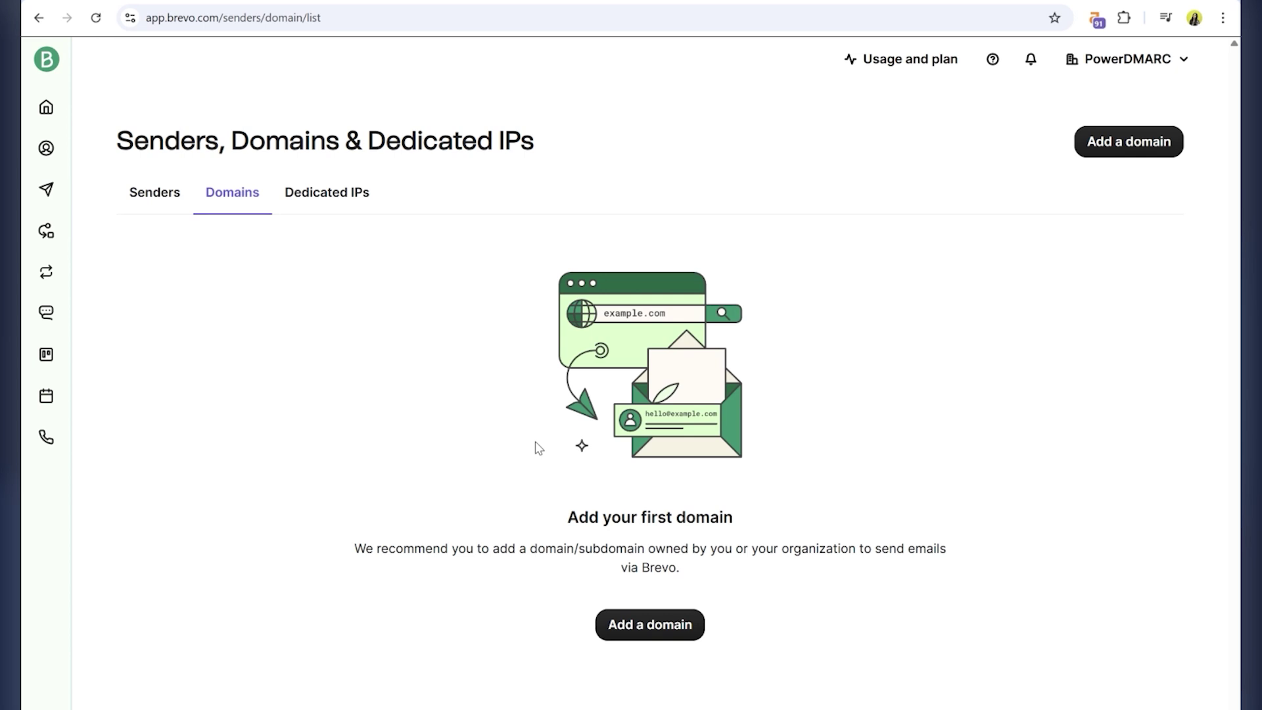
pyautogui.click(653, 625)
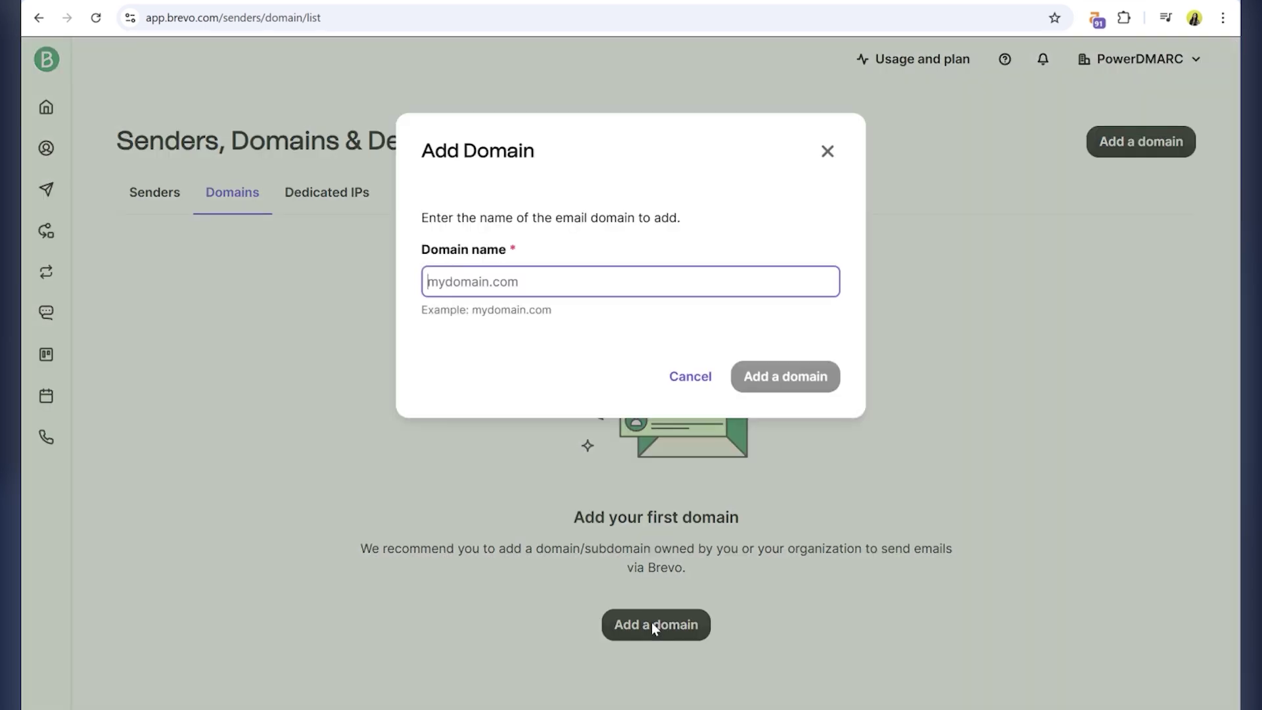
pyautogui.write('dmarctest2.com')
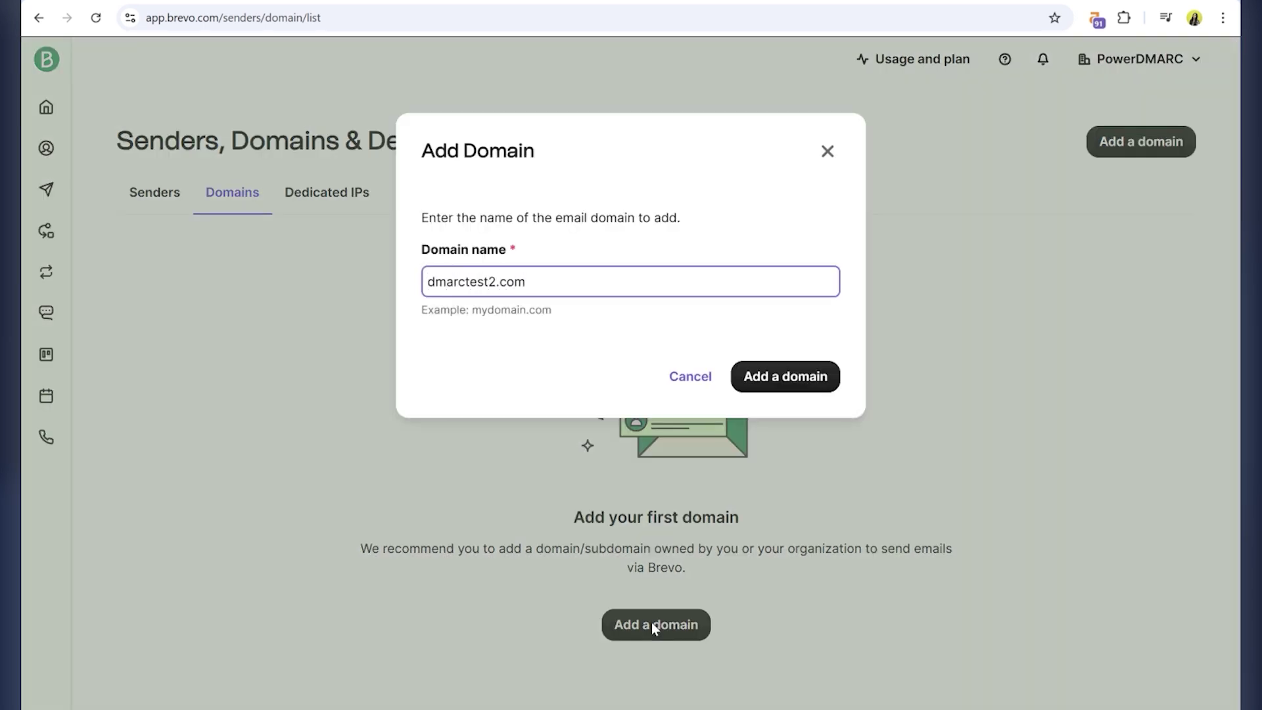
pyautogui.press('Return')
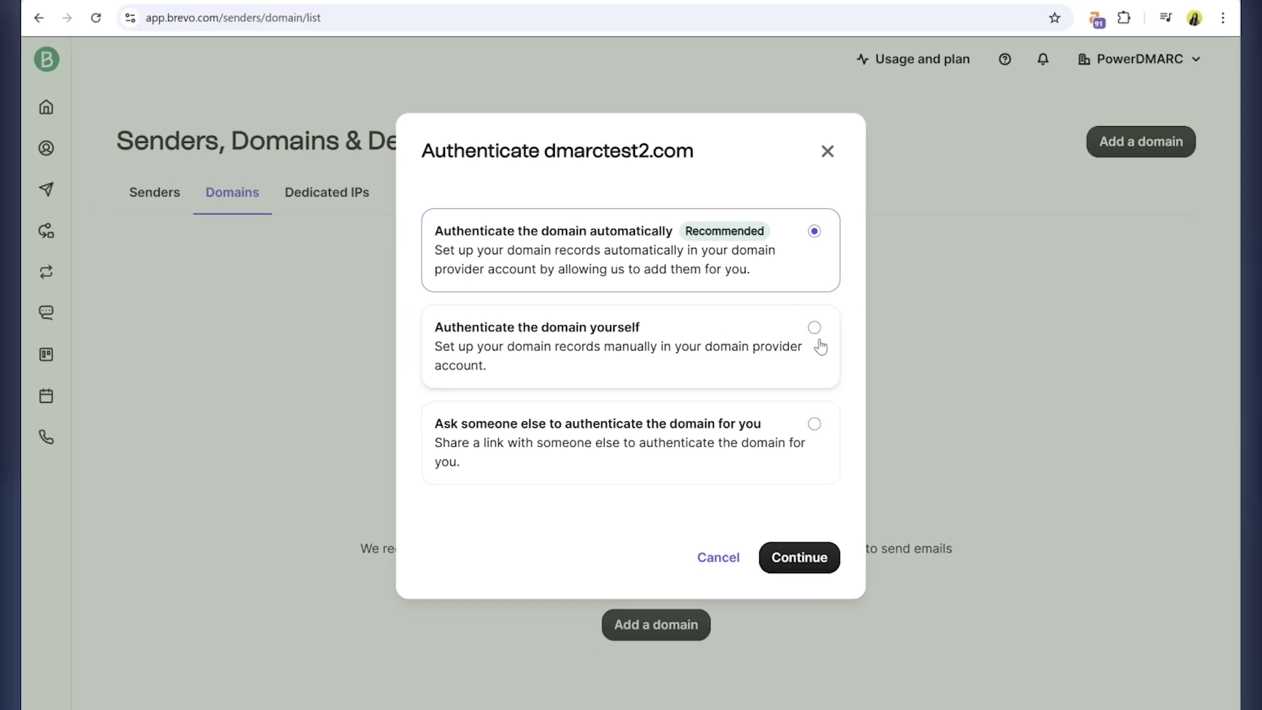
# Choose to authenticate dmarctest2.com yourself and continue to the manual DNS records list.
pyautogui.click(815, 328)
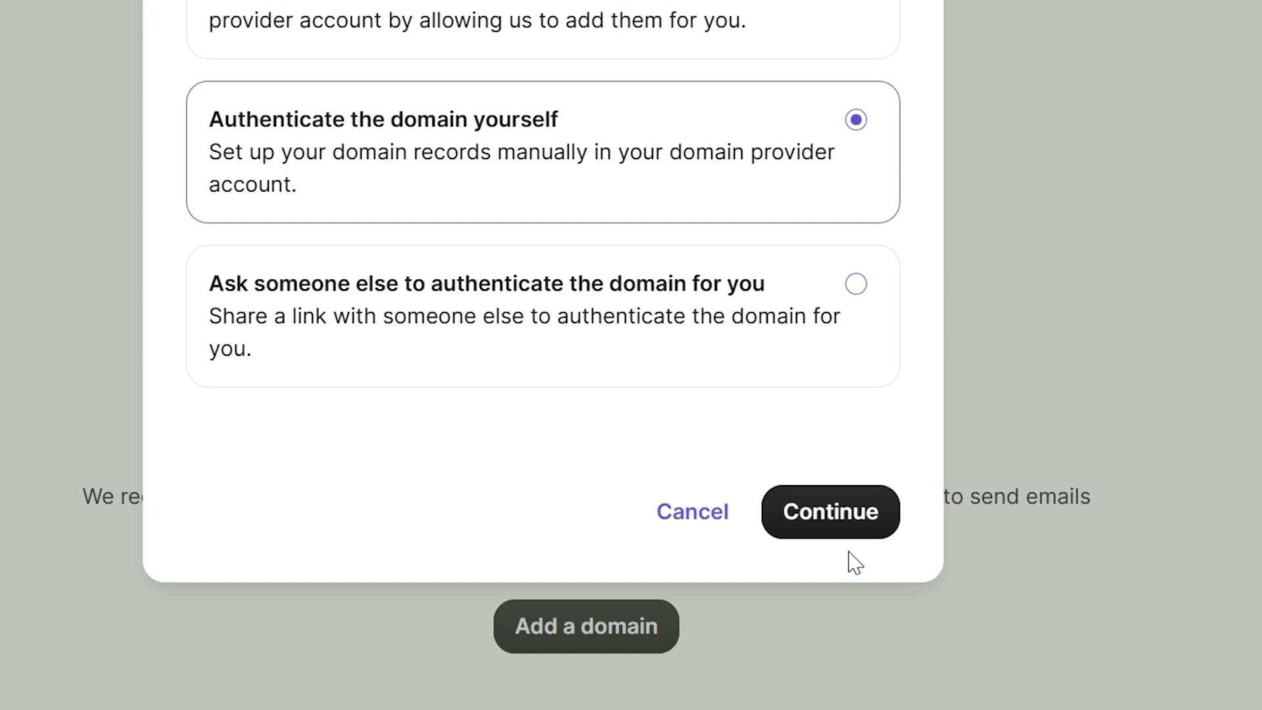
pyautogui.click(831, 507)
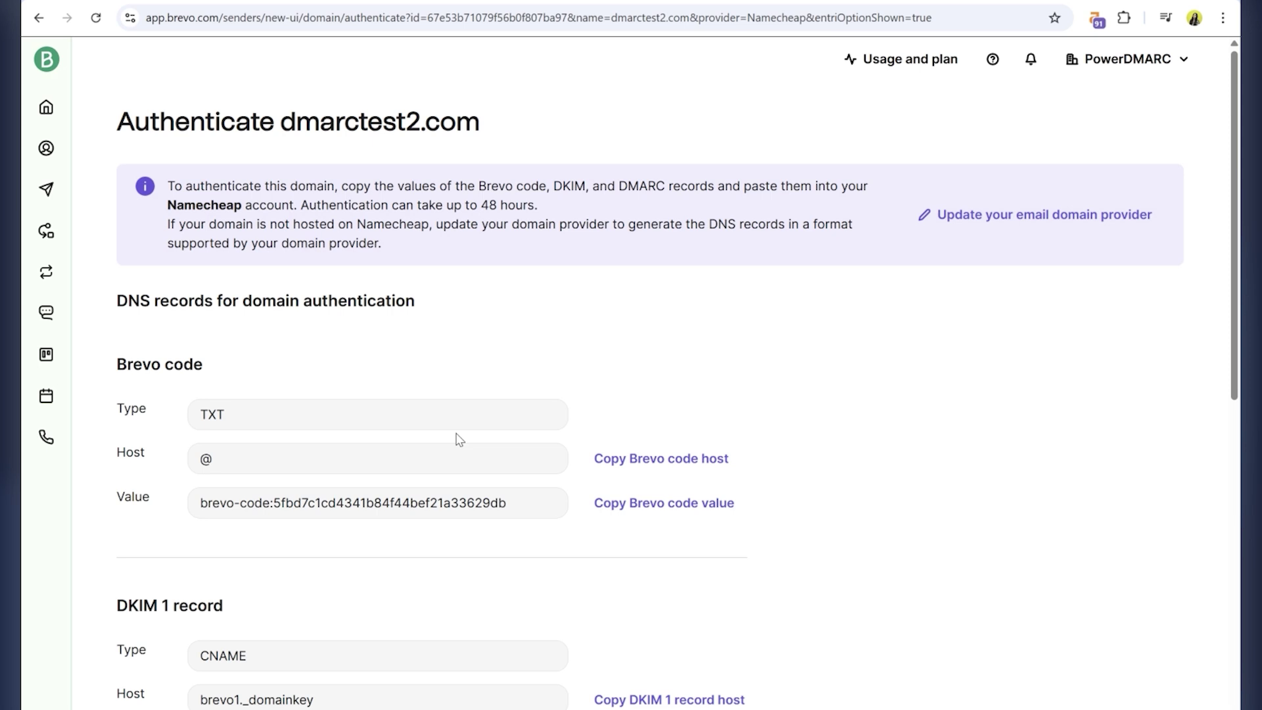
# Set and save Namecheap as the email domain provider in Brevo.
pyautogui.scroll(-3, 219, 419)
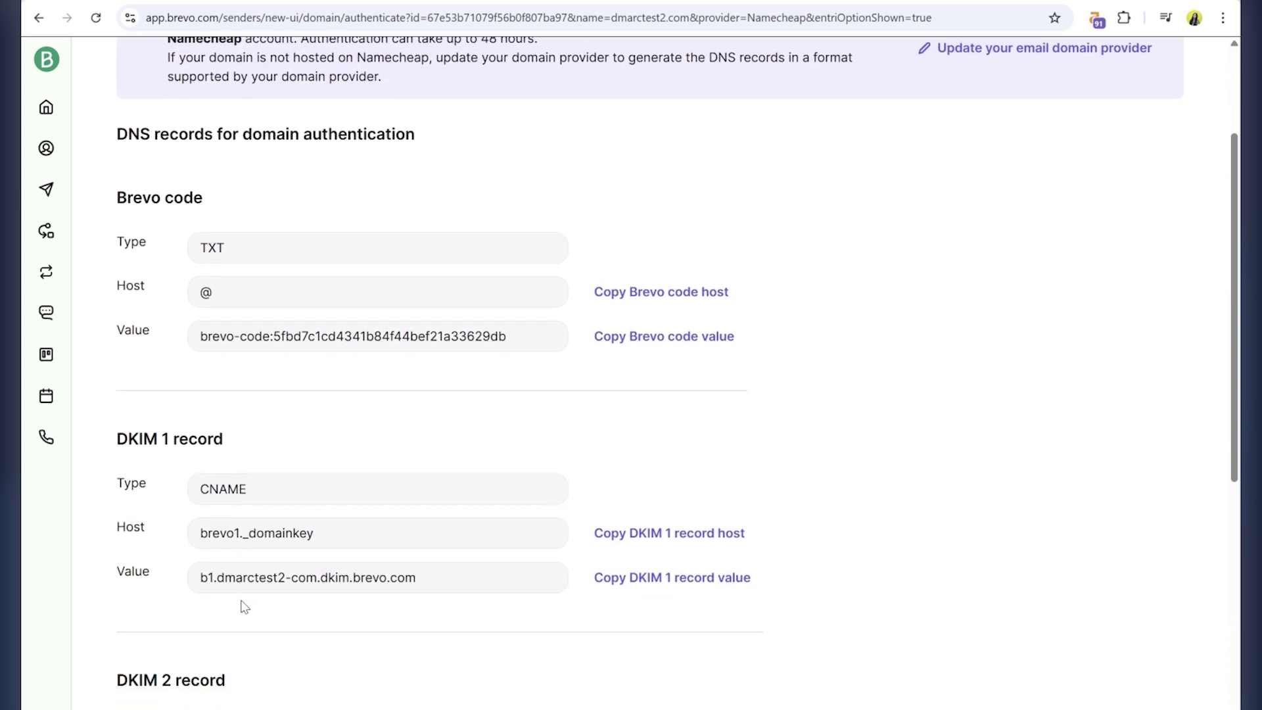
pyautogui.scroll(-5, 246, 612)
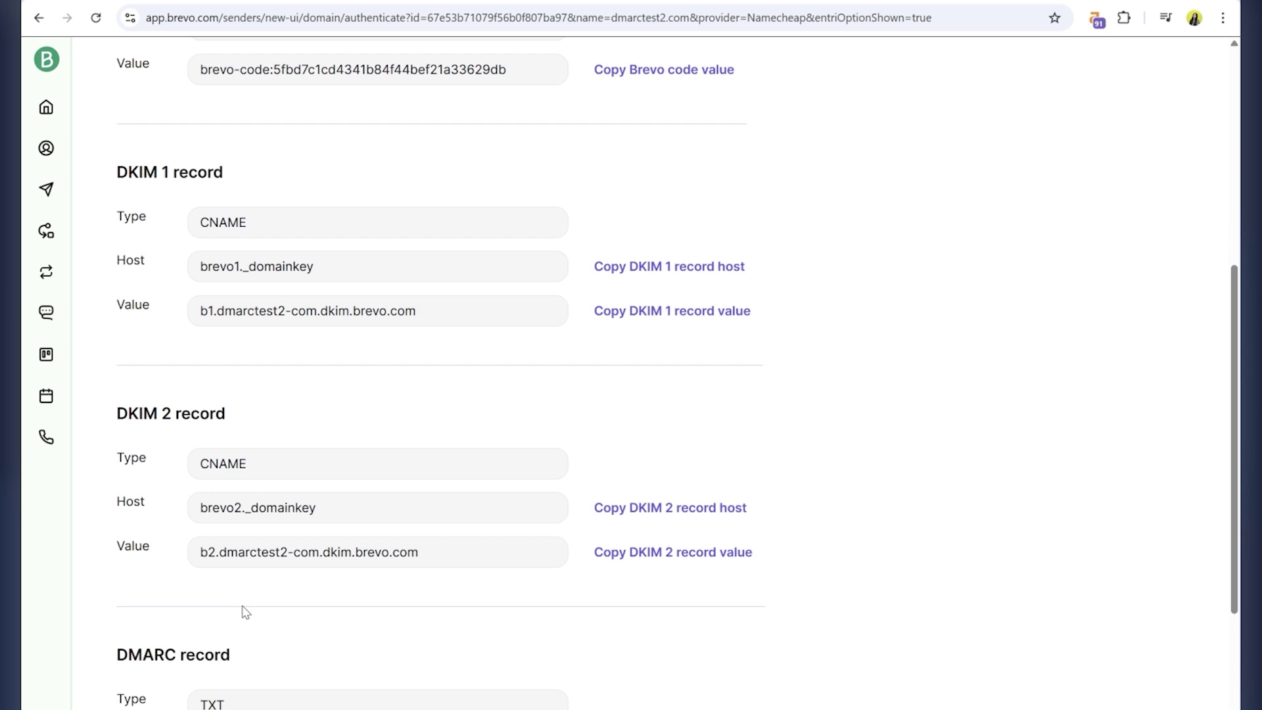
pyautogui.scroll(-3, 257, 600)
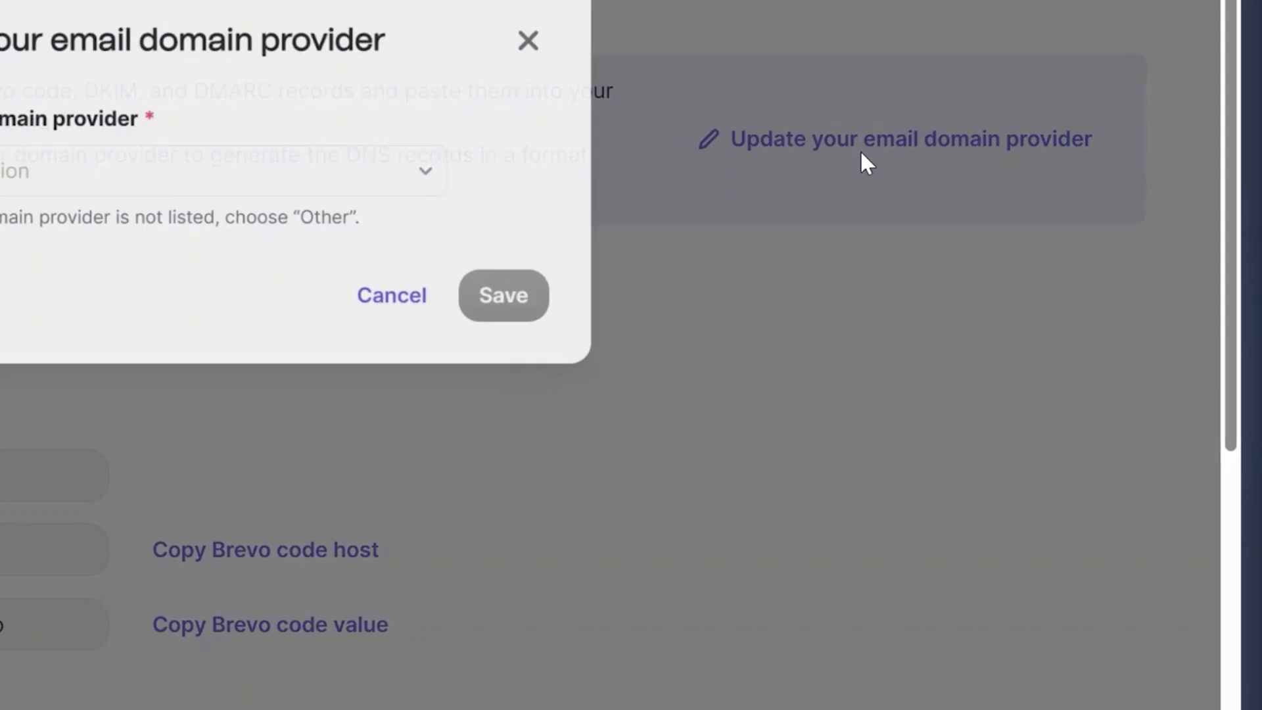
pyautogui.click(400, 188)
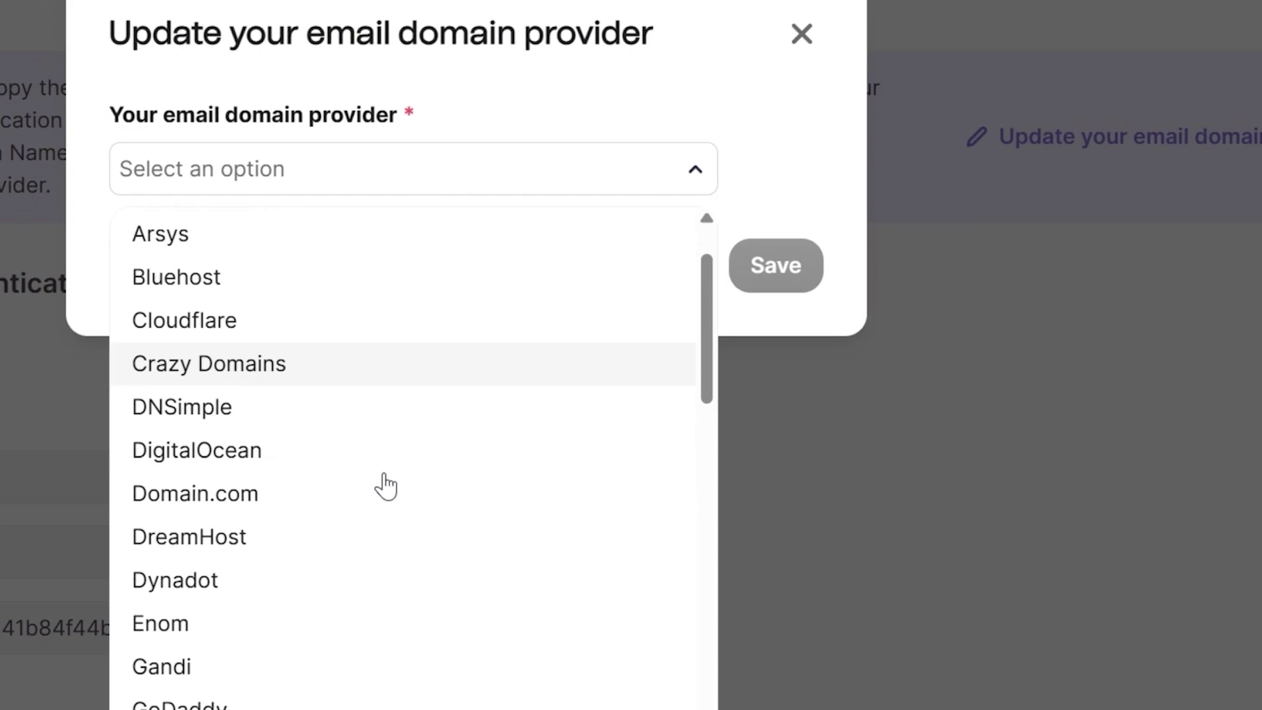
pyautogui.scroll(-10, 386, 486)
pyautogui.click(250, 446)
pyautogui.click(771, 299)
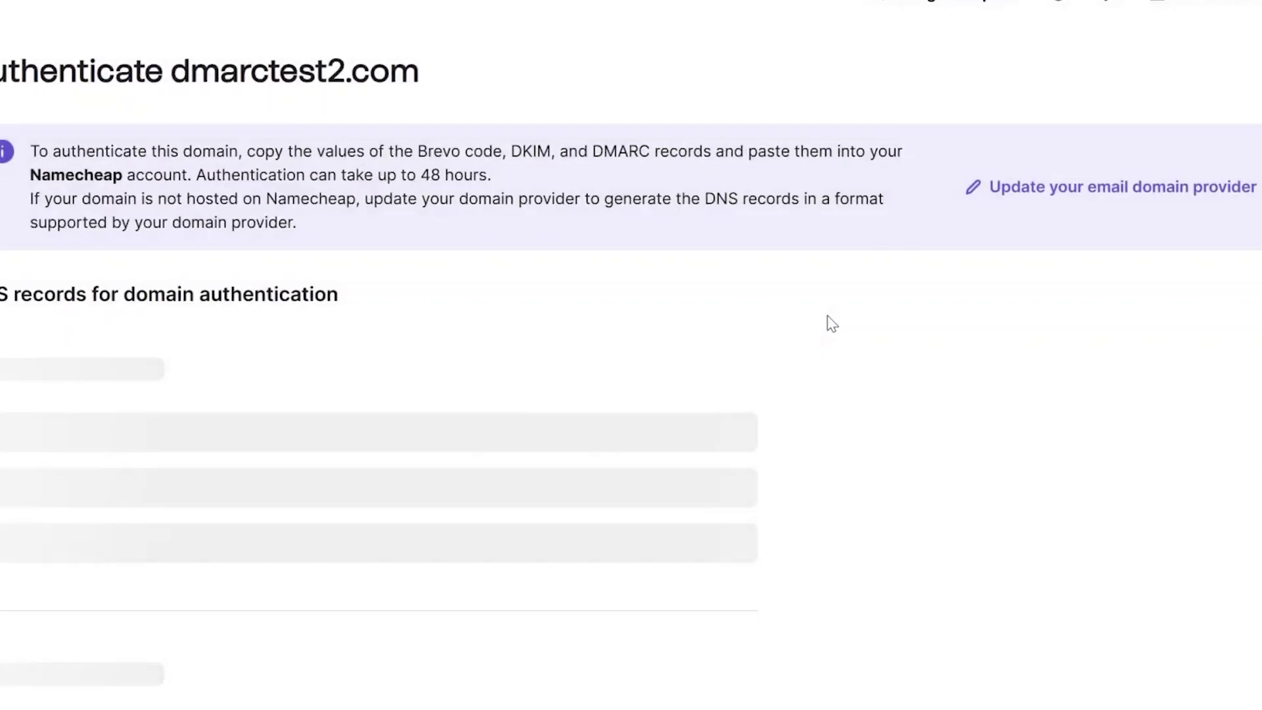
# Copy the Brevo code host and go to Namecheap's Domain List.
pyautogui.scroll(-2, 832, 323)
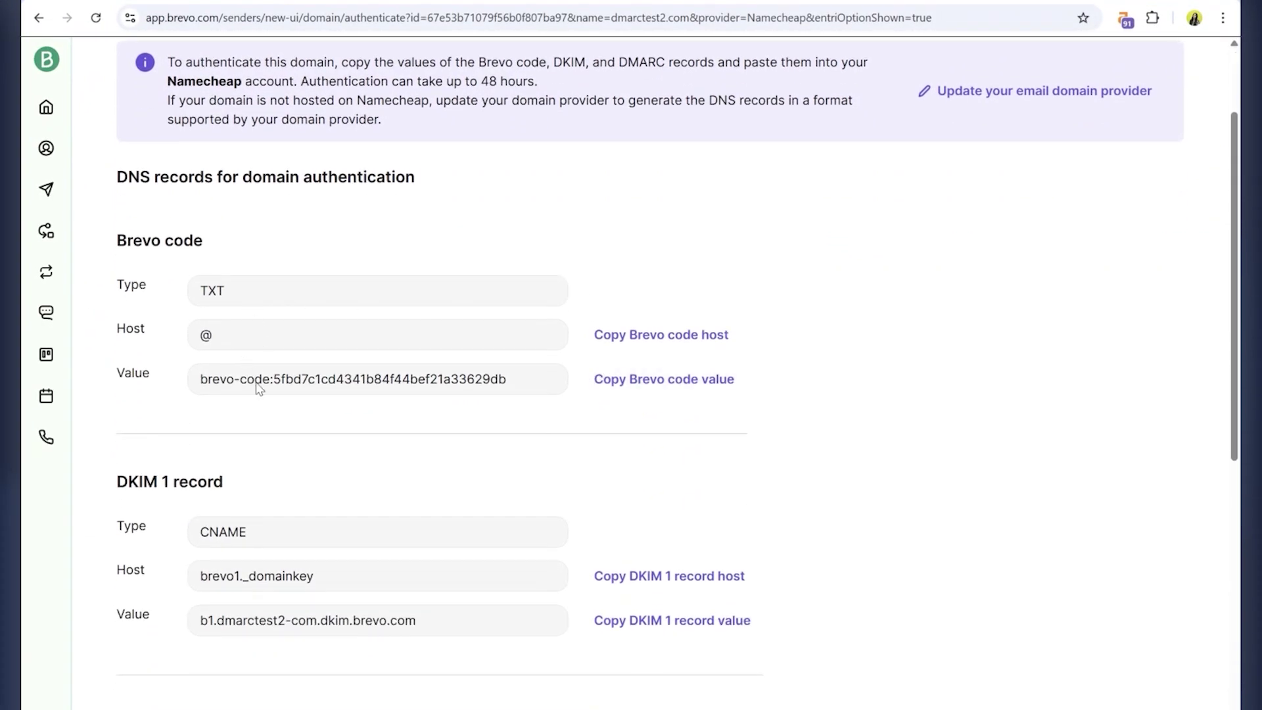
pyautogui.click(678, 347)
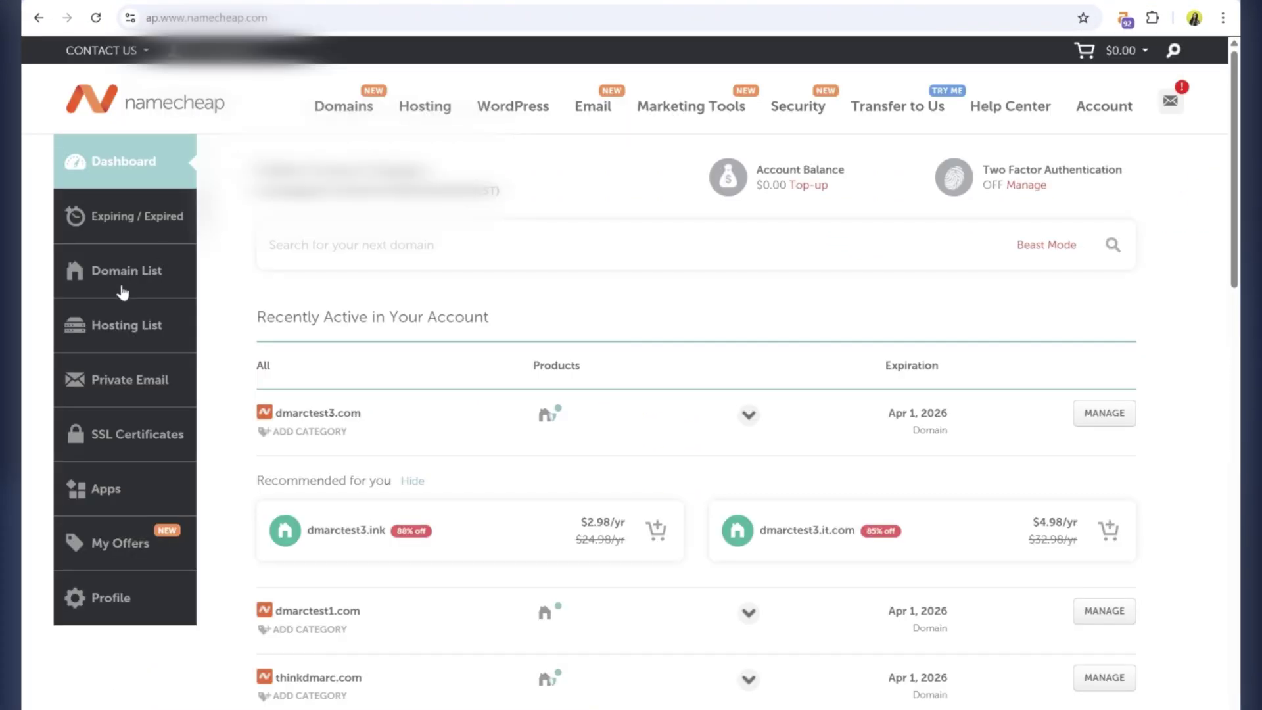
pyautogui.click(122, 291)
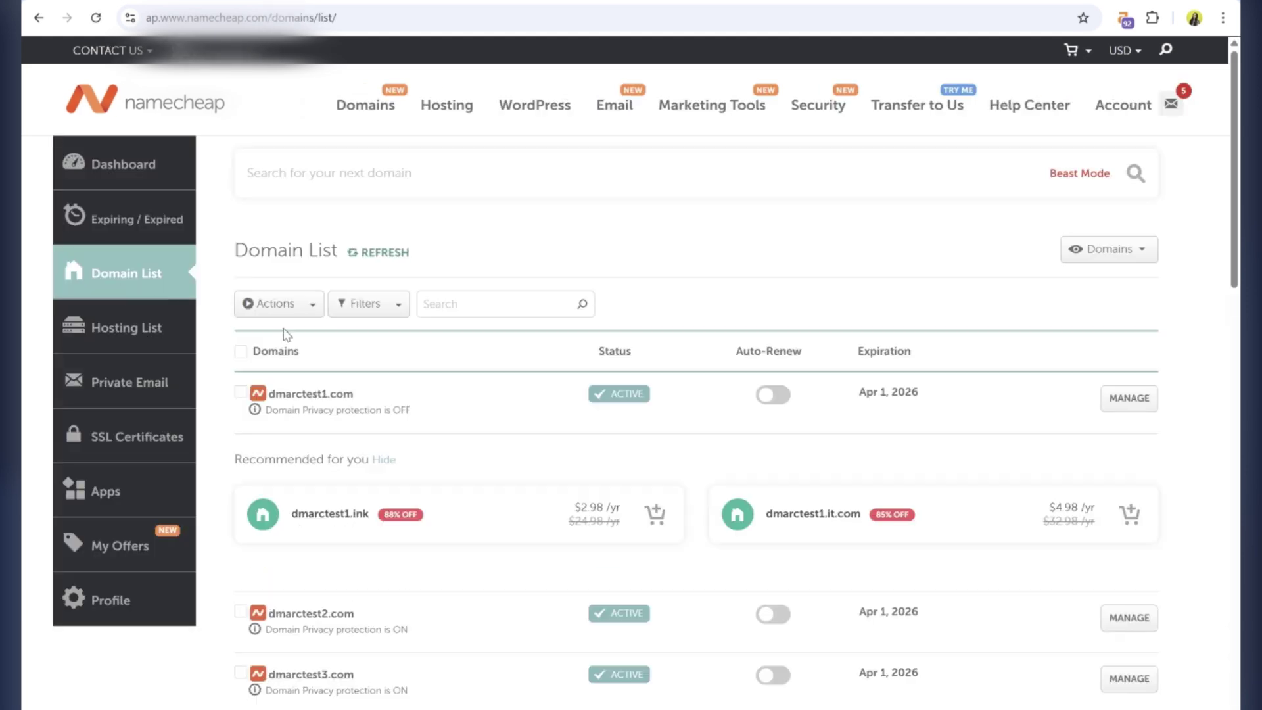
# Add a new TXT Record row in dmarctest2.com's Namecheap Advanced DNS host records.
pyautogui.click(1129, 618)
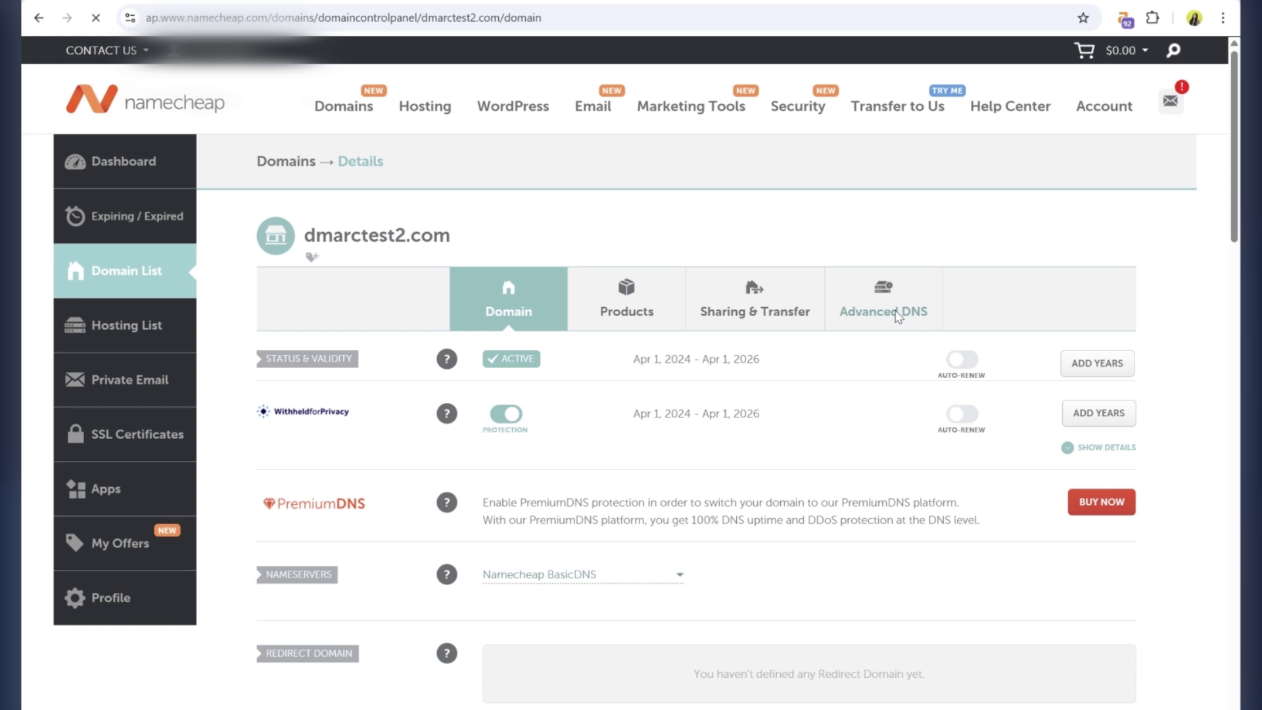
pyautogui.click(899, 316)
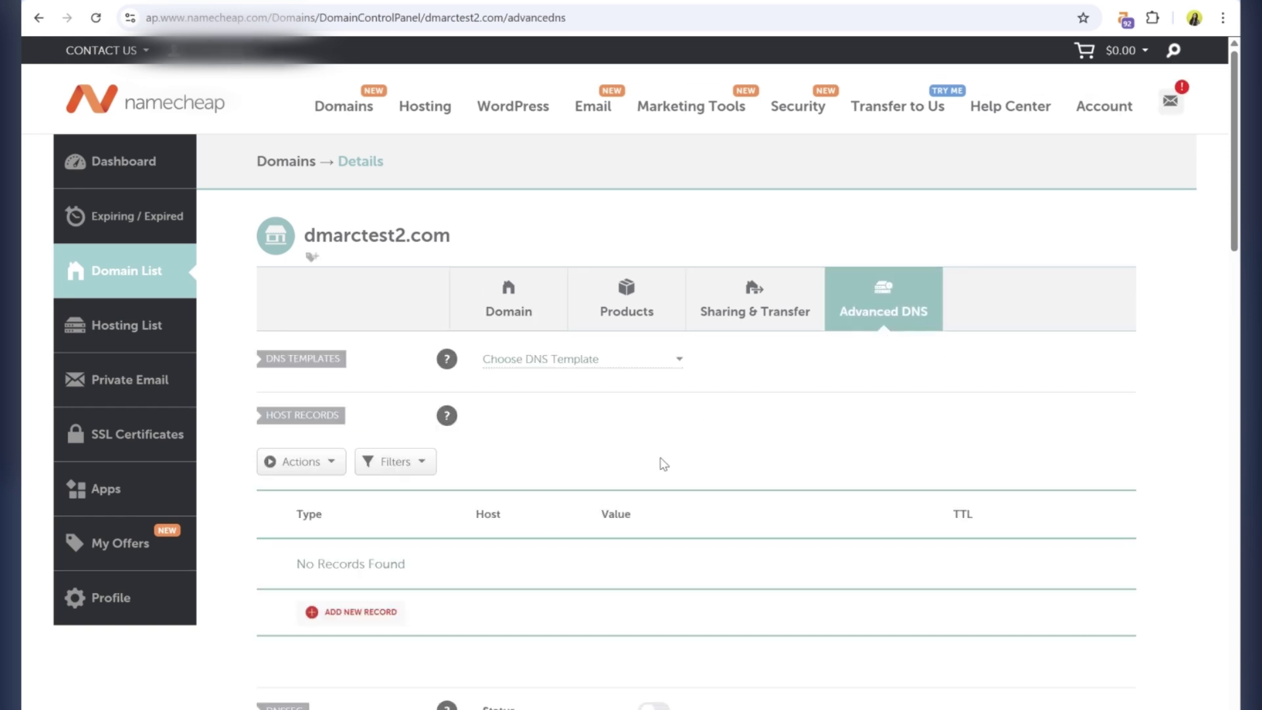
pyautogui.scroll(-2, 662, 463)
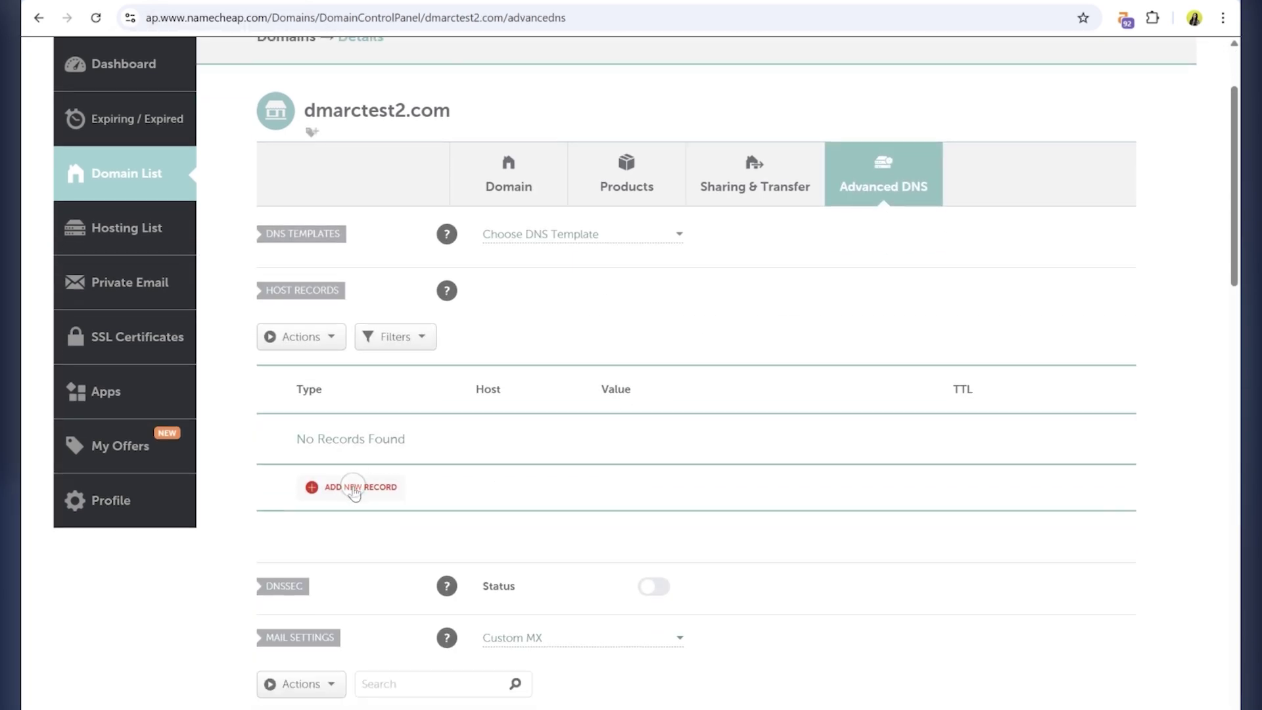
pyautogui.click(355, 490)
pyautogui.scroll(-3, 357, 493)
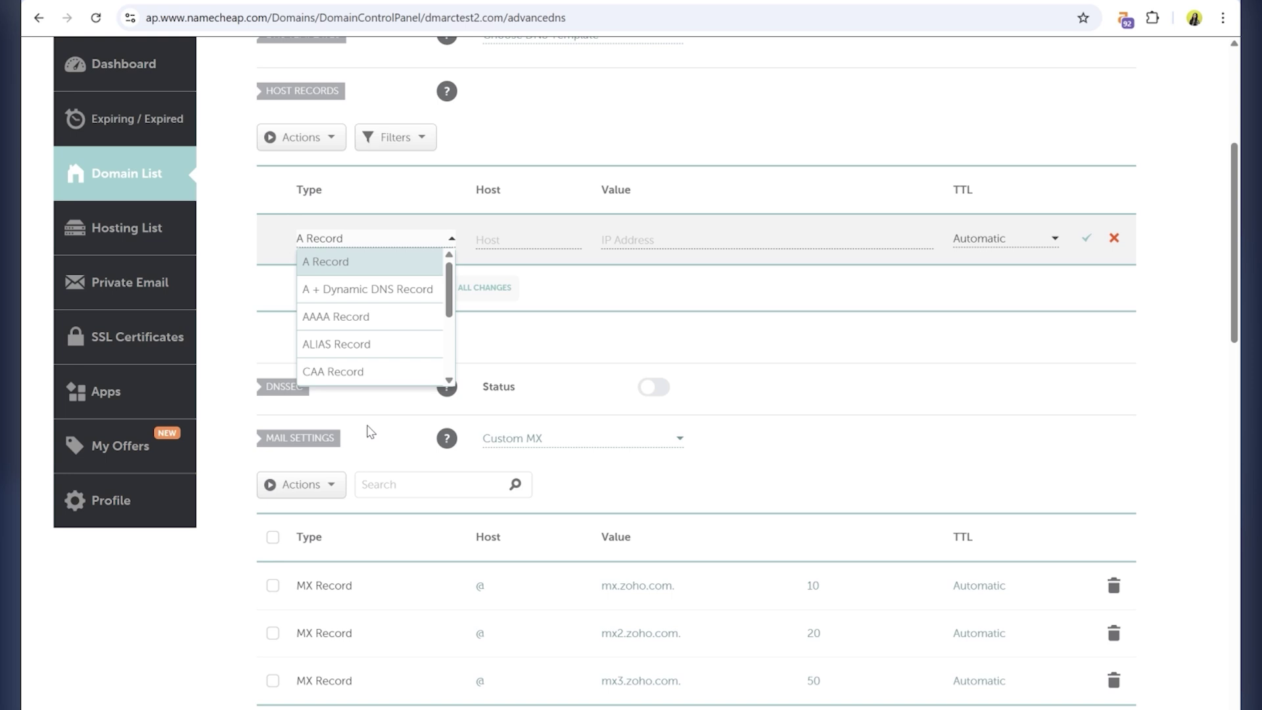
pyautogui.scroll(-3, 382, 333)
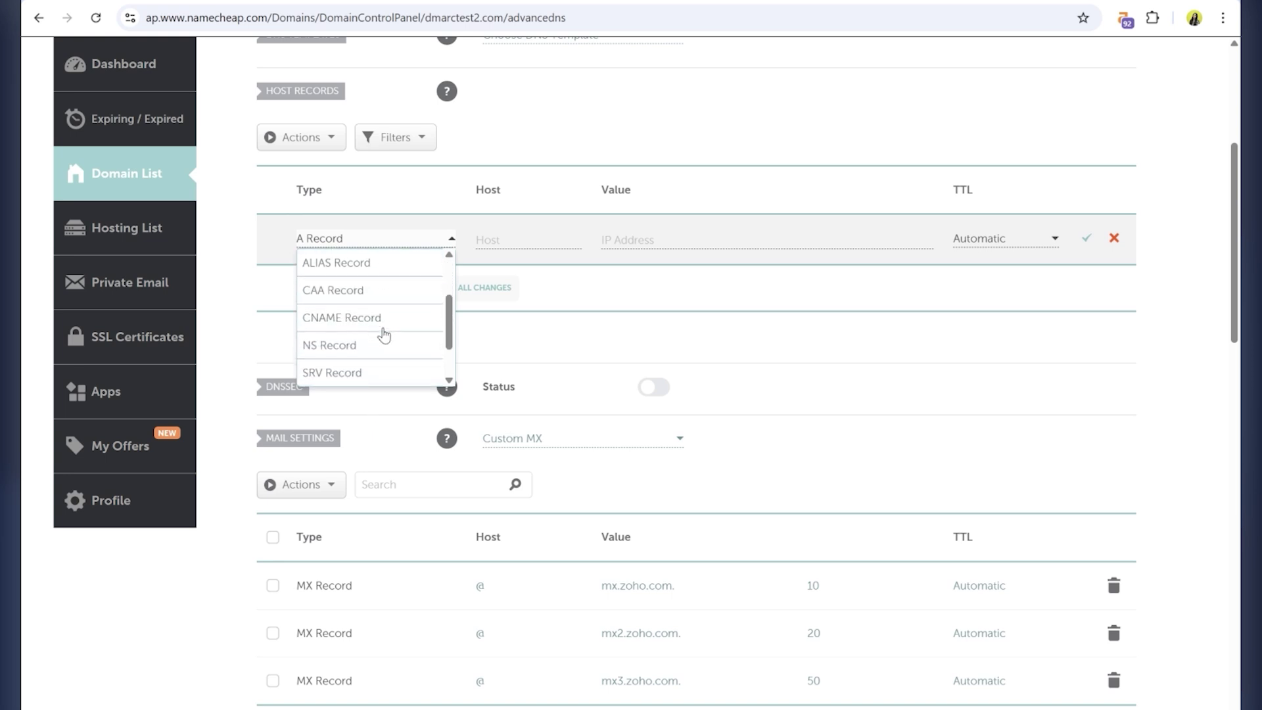
pyautogui.scroll(-3, 384, 334)
pyautogui.click(345, 338)
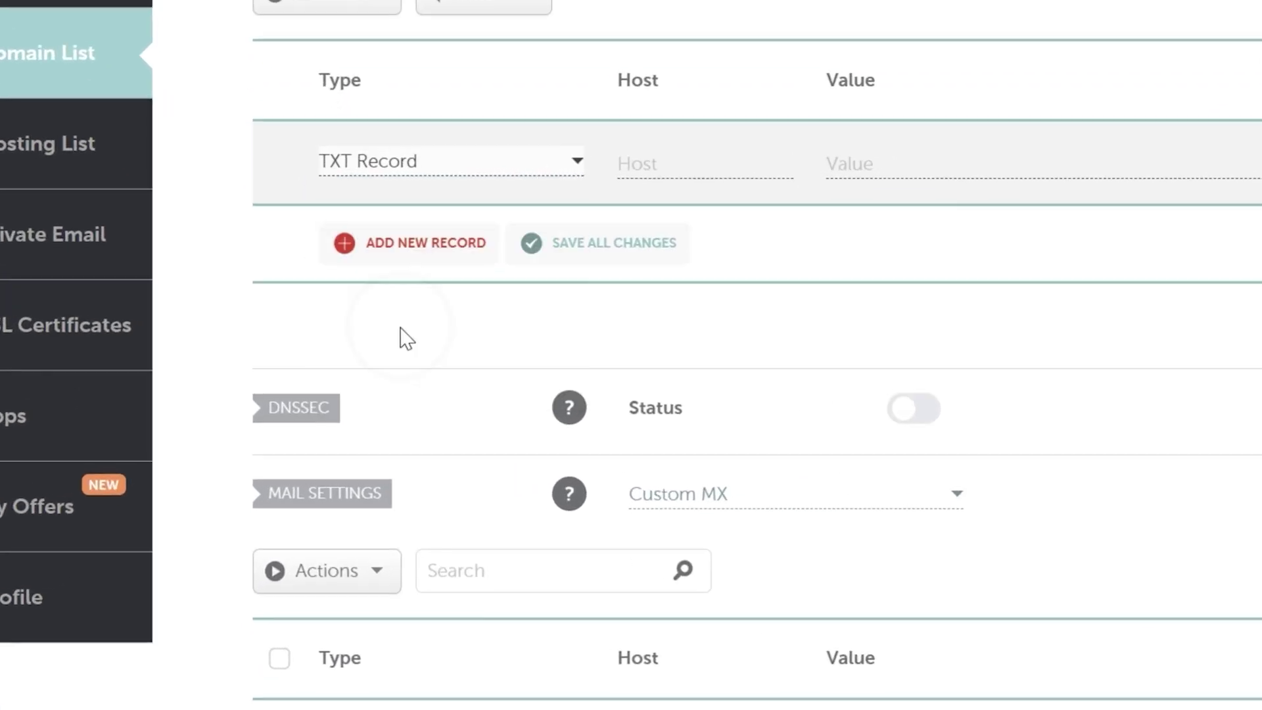
# Fill the TXT record with host @ and the copied Brevo code value.
pyautogui.click(649, 163)
pyautogui.write('@')
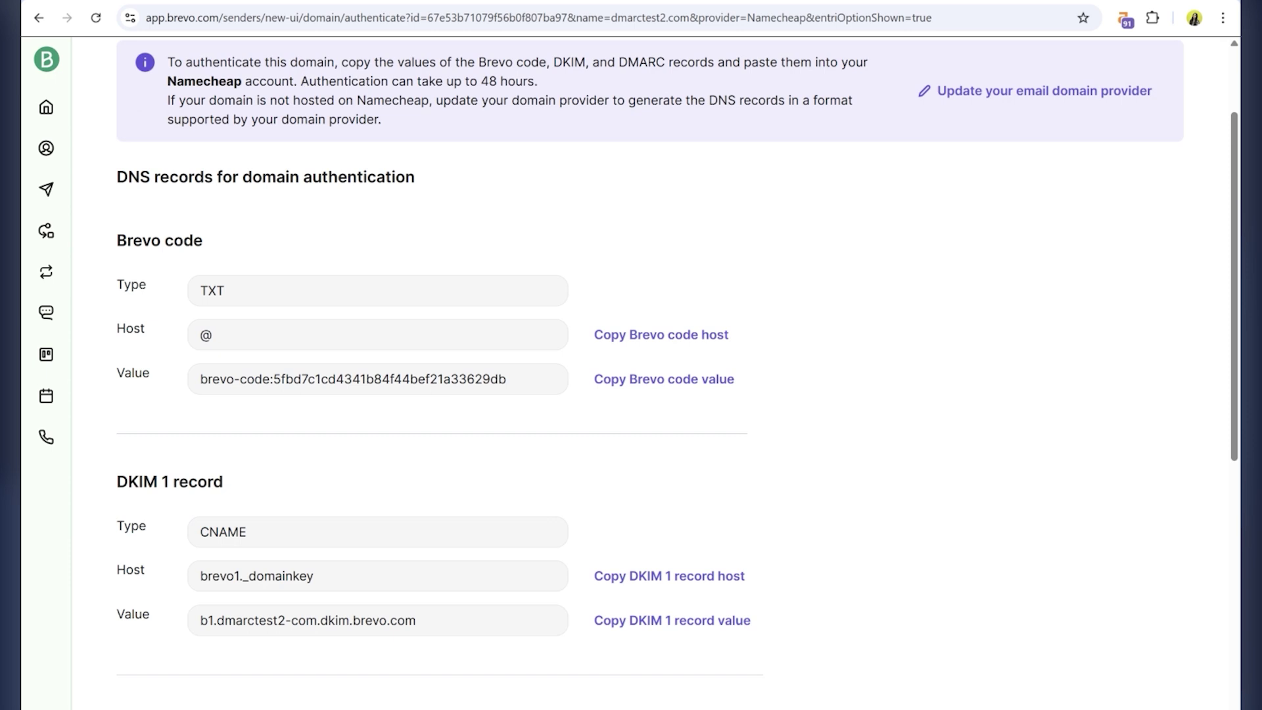
pyautogui.click(629, 374)
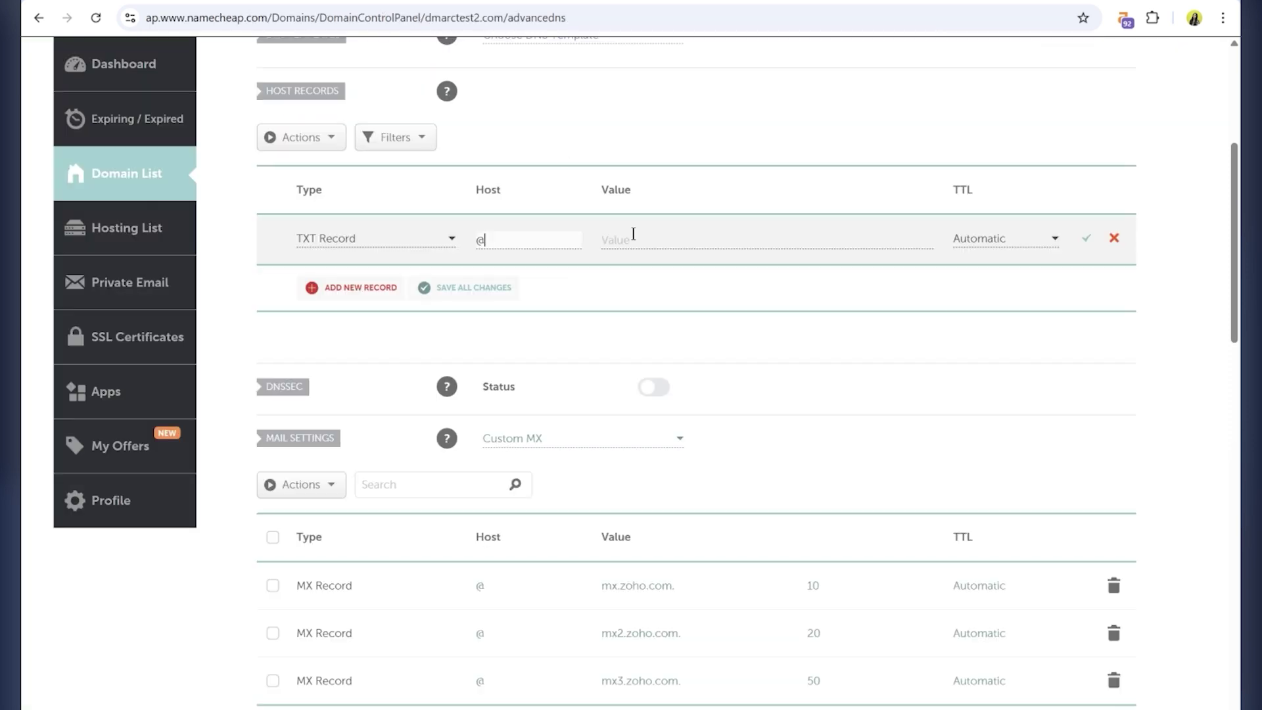
pyautogui.click(633, 234)
pyautogui.write('brevo-code:5fbd7c1cd4341b84f44bef21a33629db')
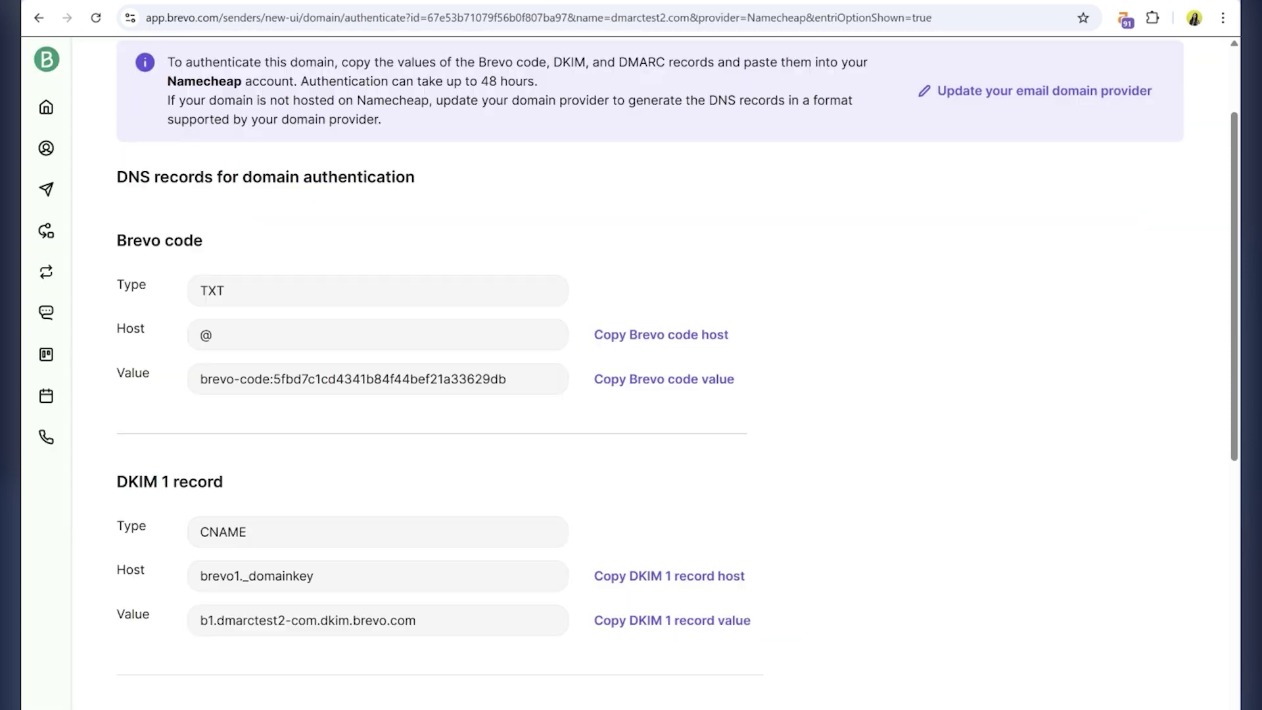
# Copy the DKIM 1 host from Brevo and add another host record row.
pyautogui.scroll(-3, 294, 355)
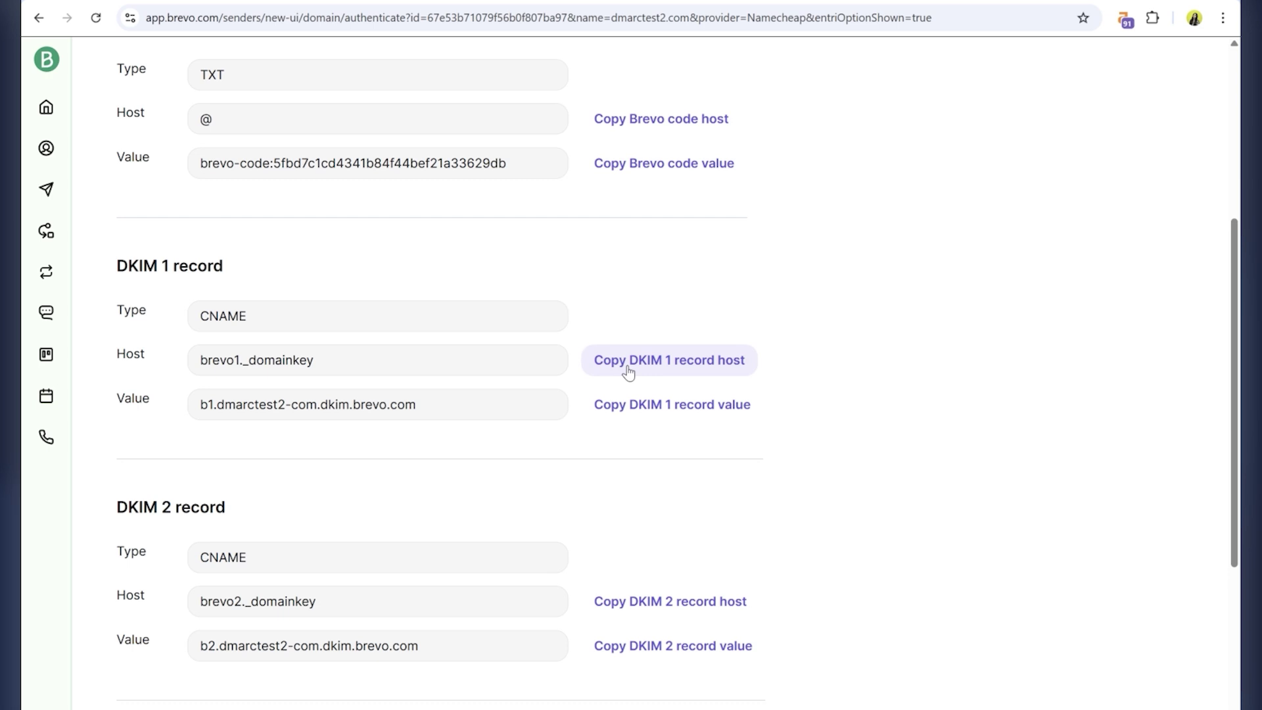
pyautogui.click(630, 368)
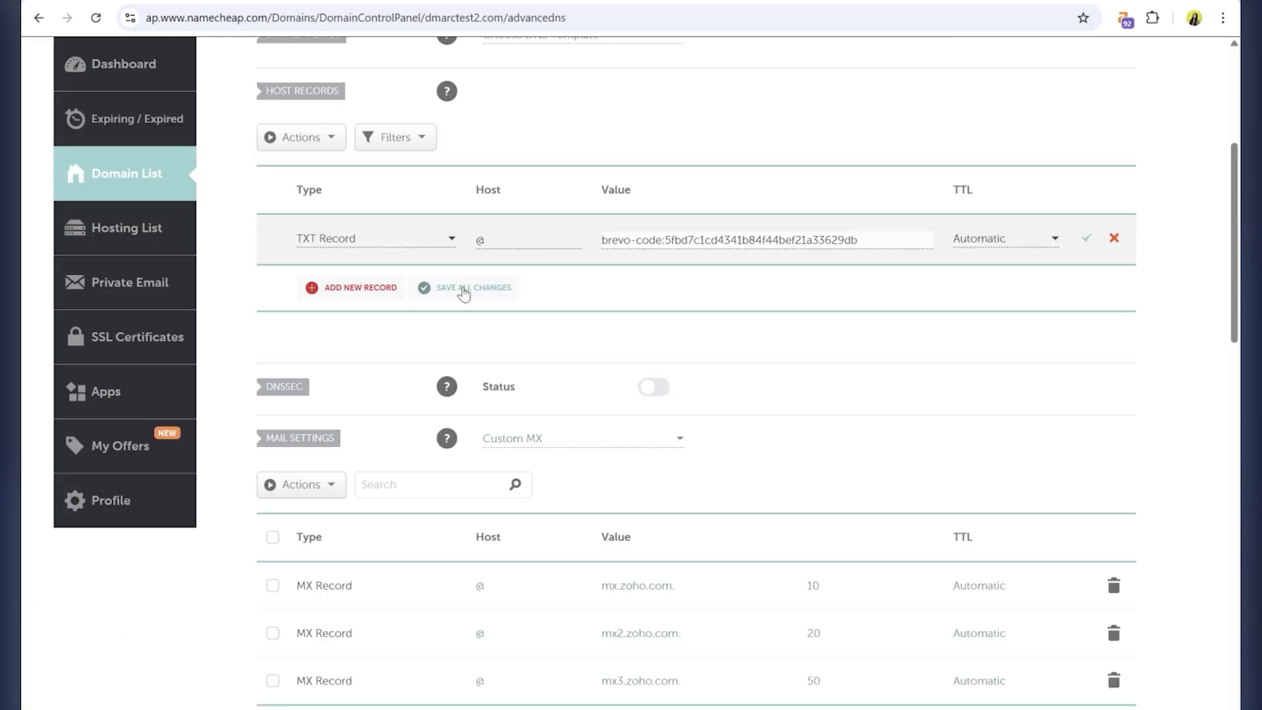
pyautogui.click(360, 287)
# Create the CNAME brevo1._domainkey pointing to b1.dmarctest2-com.dkim.brevo.com.
pyautogui.scroll(-2, 394, 394)
pyautogui.click(342, 387)
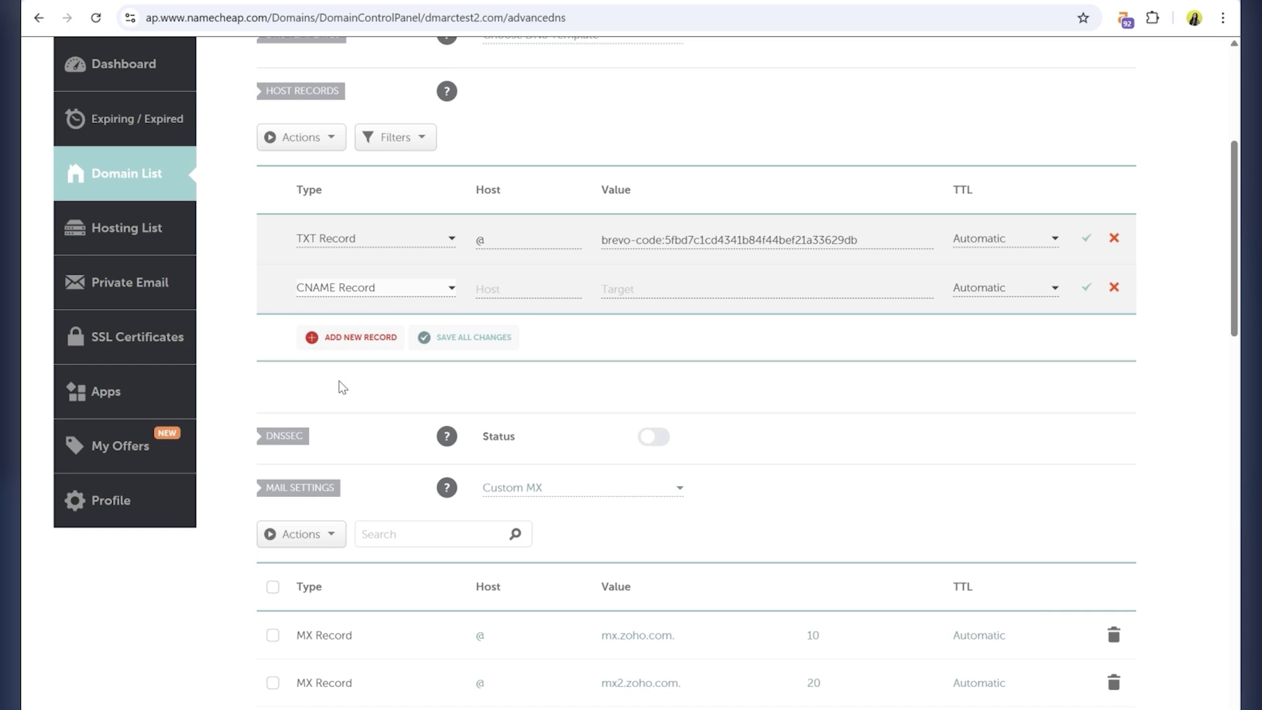
pyautogui.click(510, 288)
pyautogui.write('brevo1._domainkey')
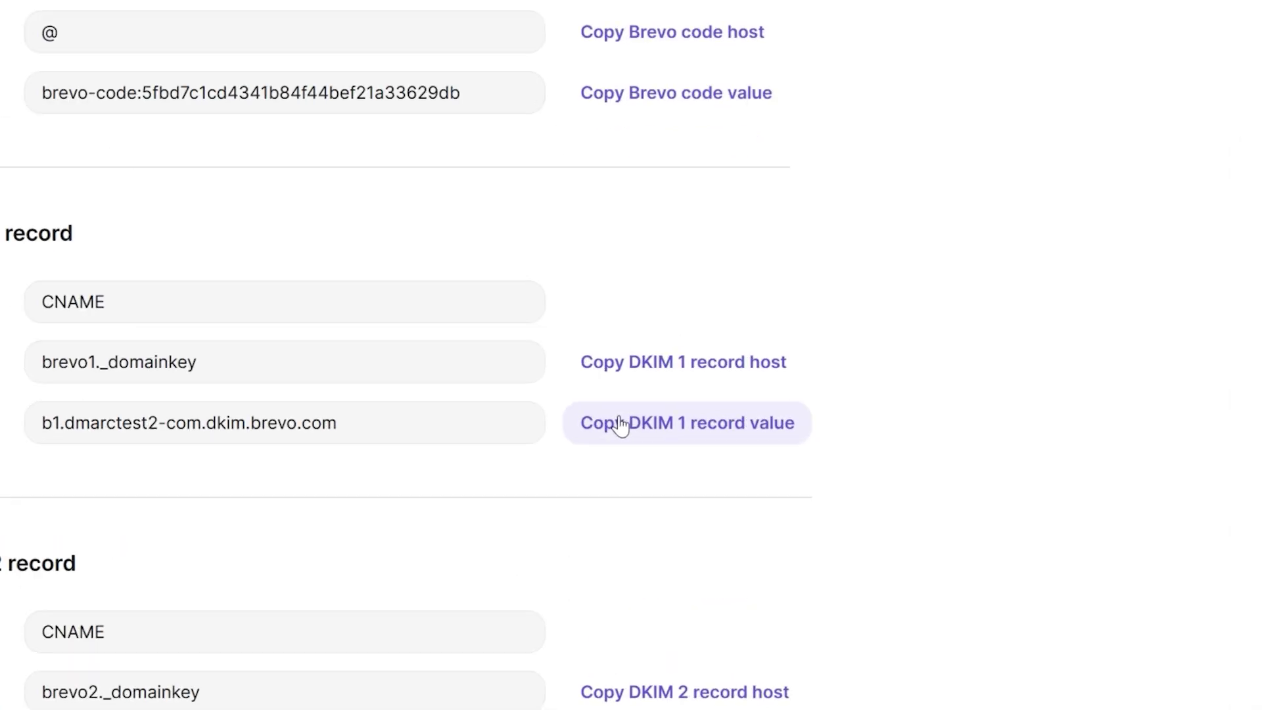
pyautogui.click(621, 426)
pyautogui.click(302, 14)
pyautogui.click(705, 515)
pyautogui.write('b1.dmarctest2-com.dkim.brevo.com')
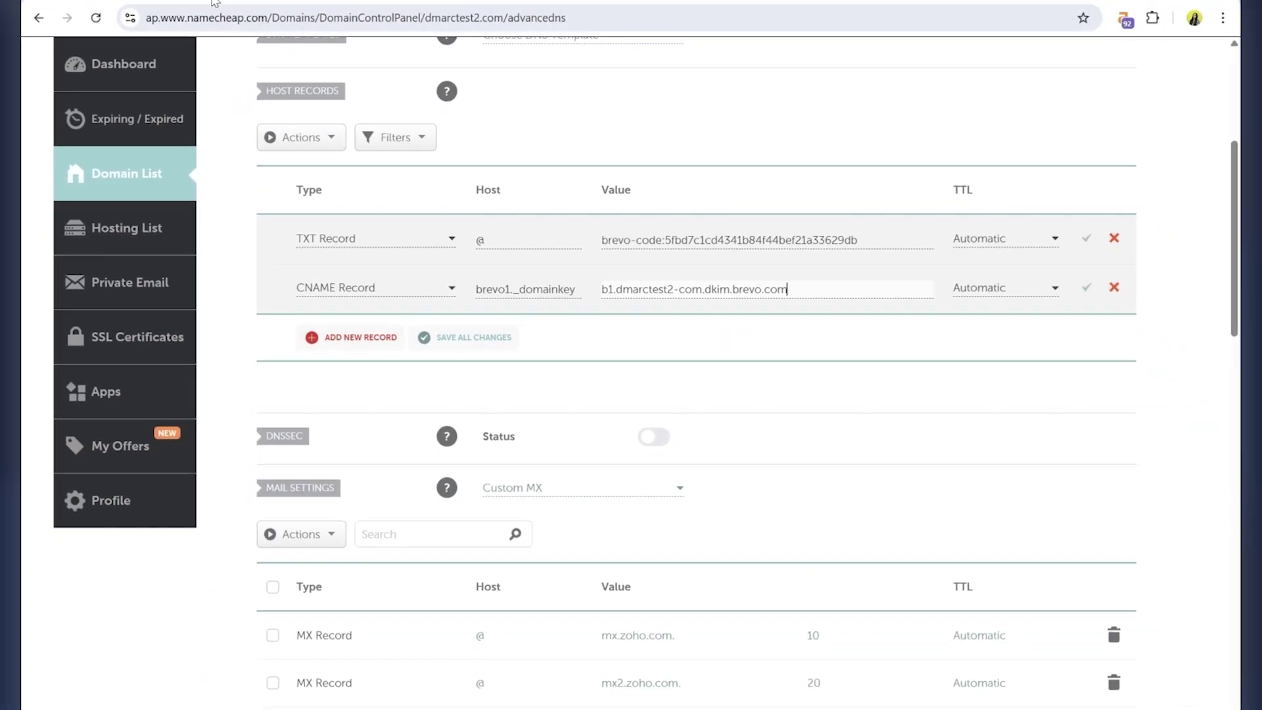
# Create a second CNAME brevo2._domainkey pointing to b2.dmarctest2-com.dkim.brevo.com.
pyautogui.click(214, 3)
pyautogui.scroll(-5, 315, 369)
pyautogui.click(619, 283)
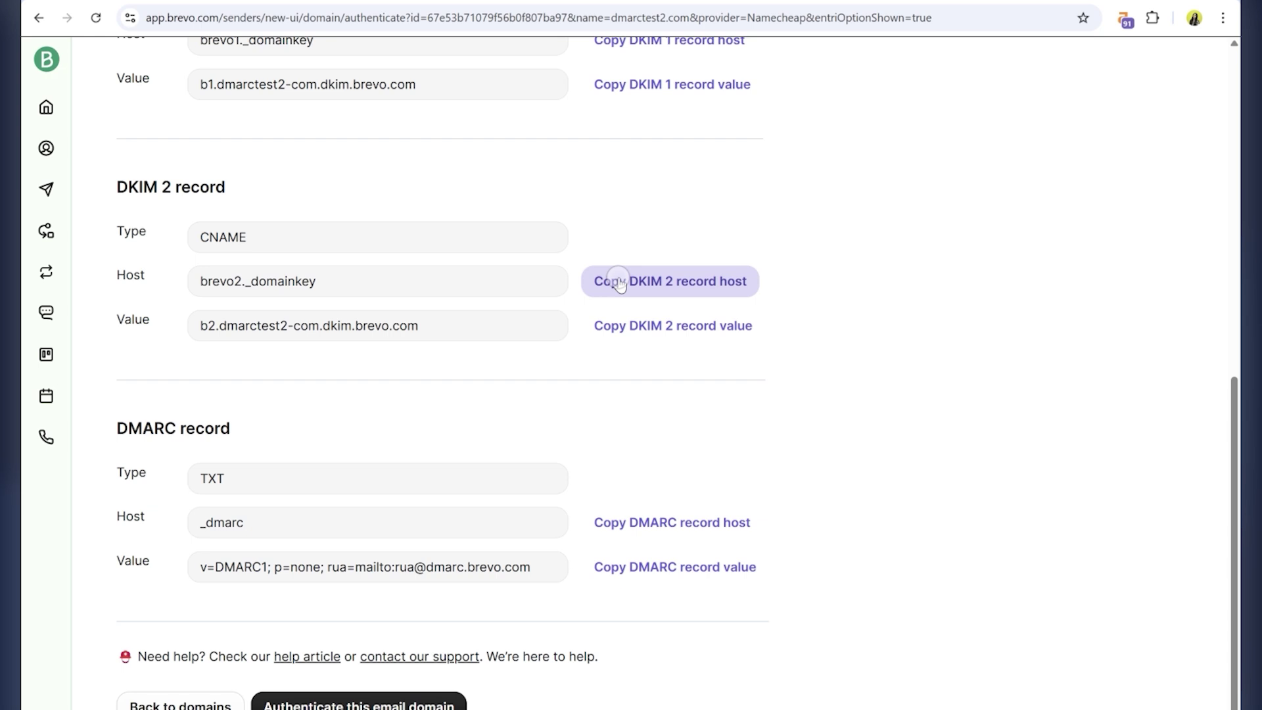
pyautogui.hotkey('ctrl', 'Tab')
pyautogui.click(340, 336)
pyautogui.scroll(-3, 342, 369)
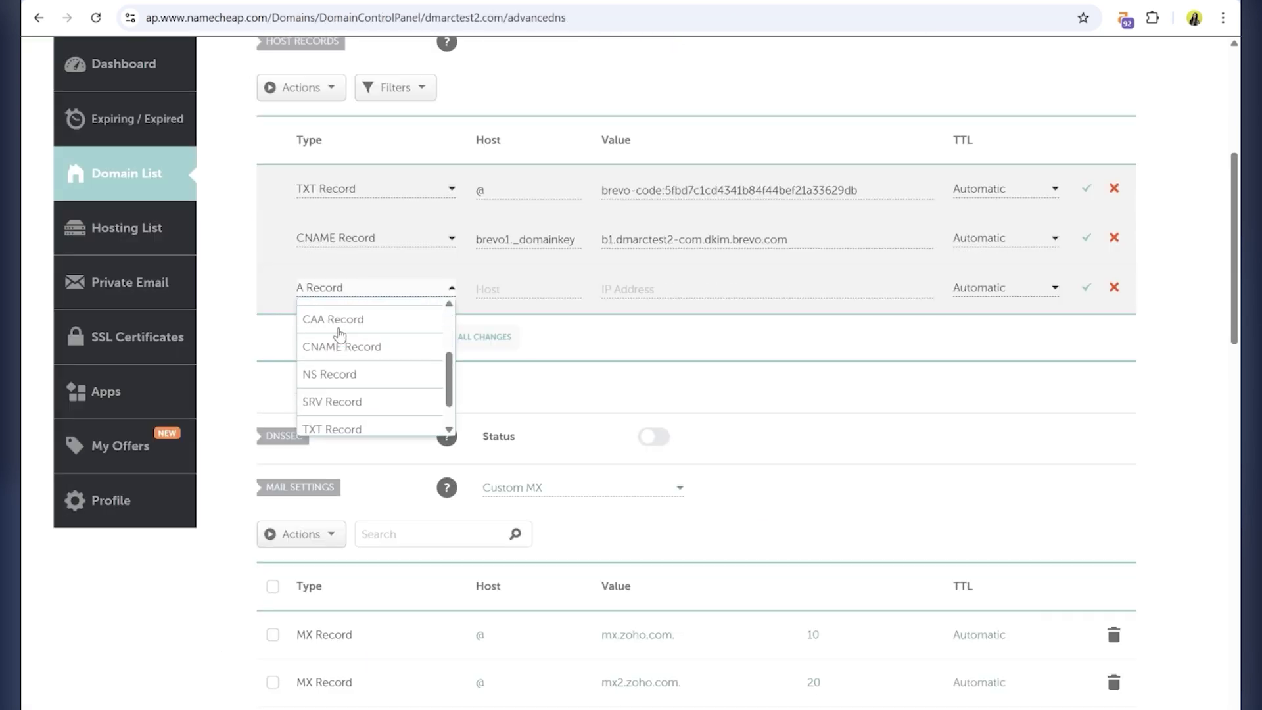
pyautogui.click(339, 339)
pyautogui.click(499, 288)
pyautogui.write('brevo2._domainkey')
pyautogui.hotkey('ctrl', 'Tab')
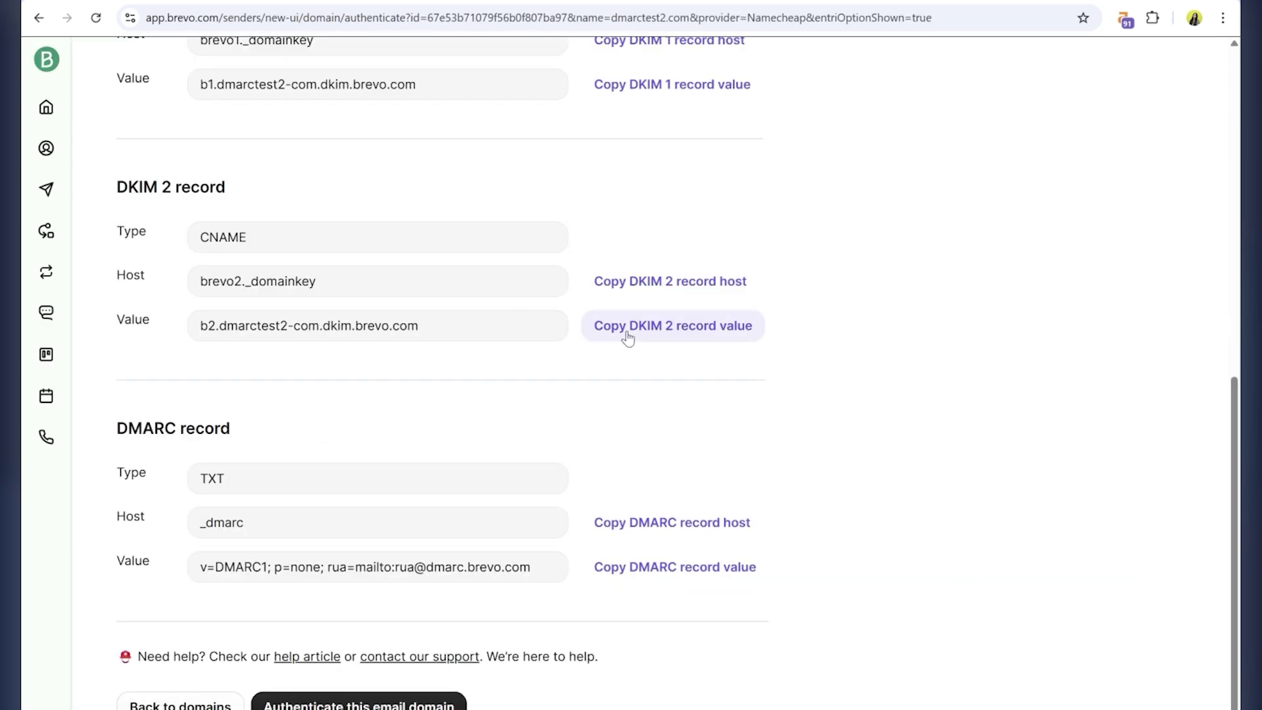
pyautogui.click(625, 326)
pyautogui.hotkey('ctrl', 'Tab')
pyautogui.click(719, 287)
pyautogui.write('b2.dmarctest2-com.dkim.brevo.com')
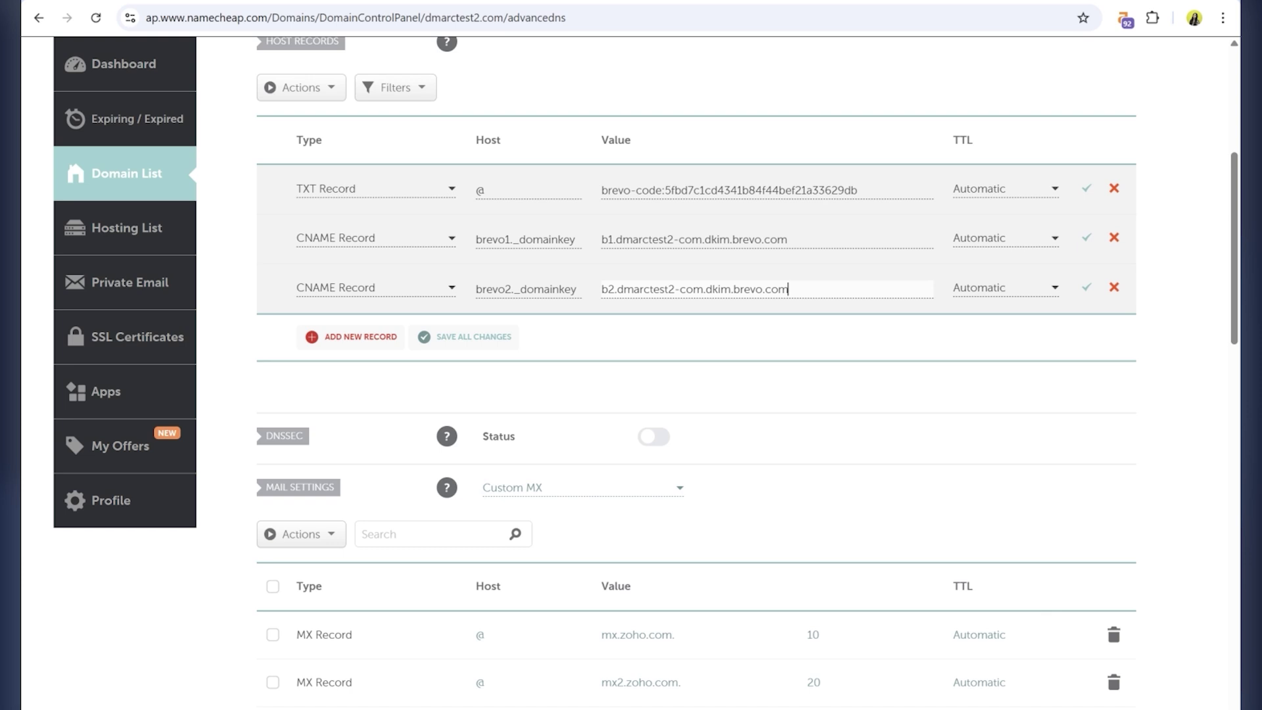
# Copy the DMARC host from Brevo and add a new row for the DMARC record.
pyautogui.hotkey('ctrl', 'Tab')
pyautogui.click(640, 518)
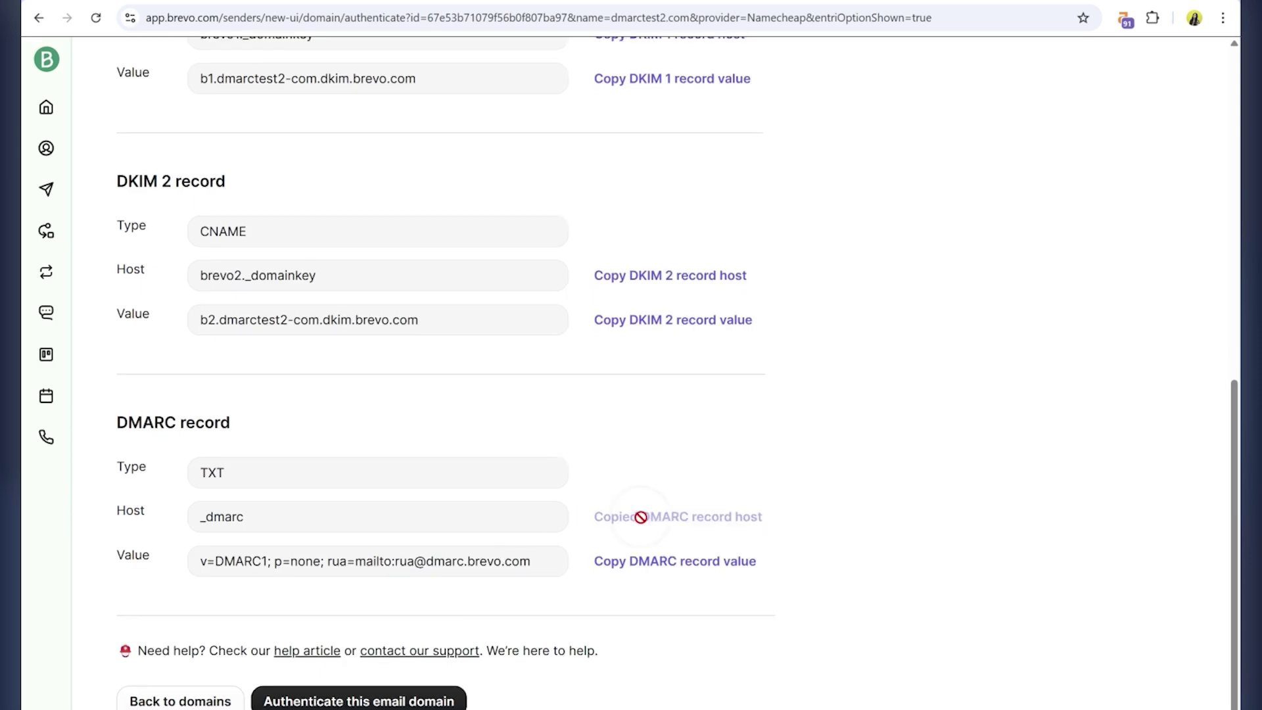
pyautogui.hotkey('ctrl', 'Tab')
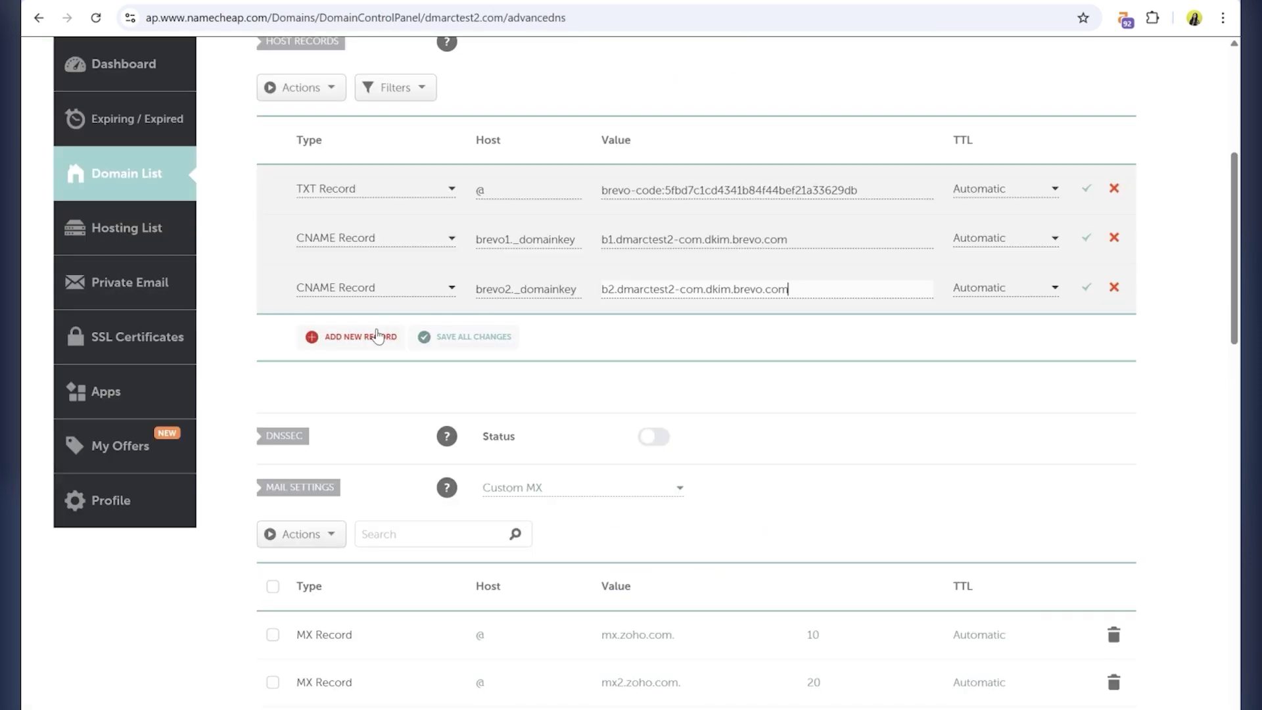
pyautogui.click(377, 336)
# Create a TXT record with host _dmarc holding Brevo's v=DMARC1; p=none value.
pyautogui.scroll(-3, 366, 341)
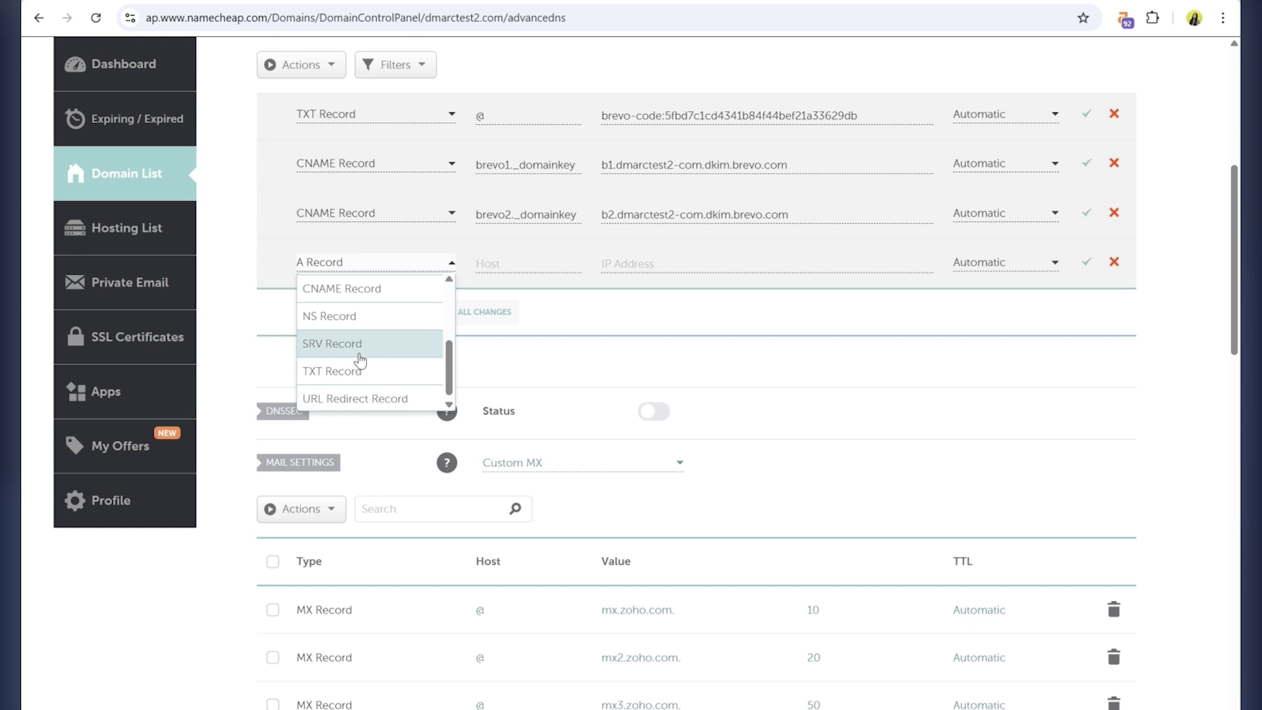
pyautogui.click(345, 371)
pyautogui.click(489, 258)
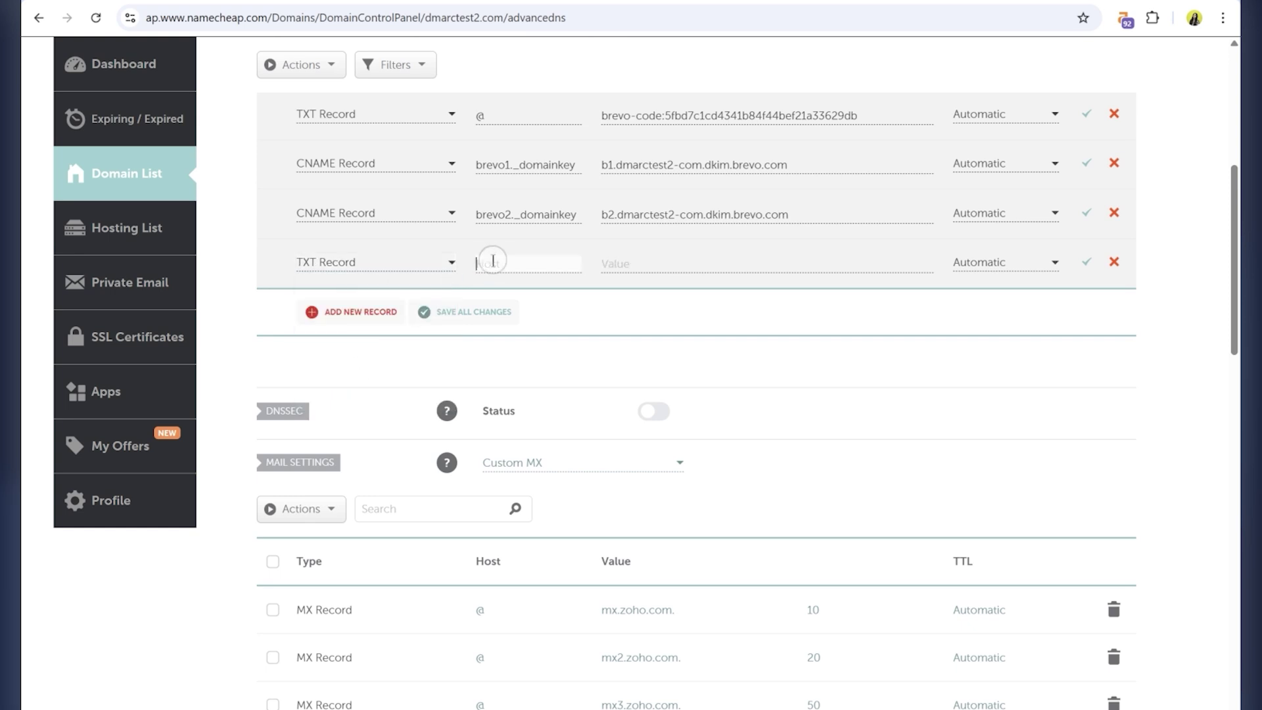
pyautogui.write('_dmarc')
pyautogui.hotkey('ctrl', 'Tab')
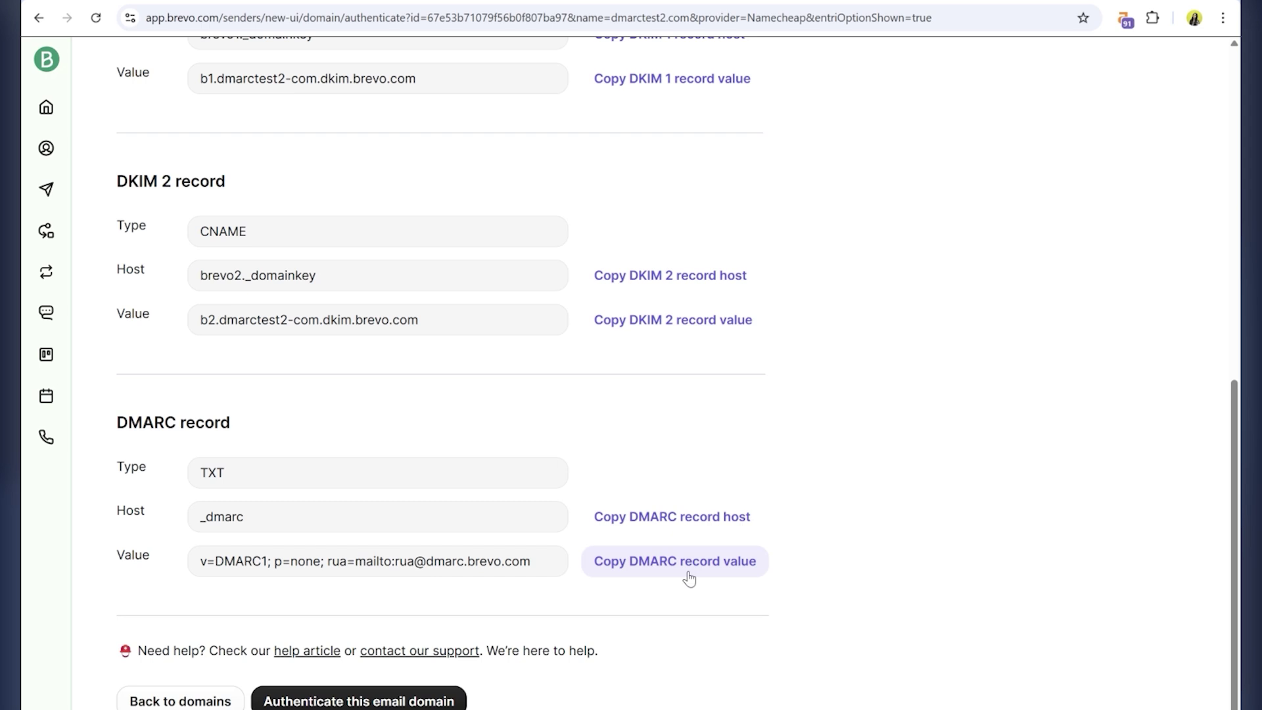
pyautogui.click(689, 577)
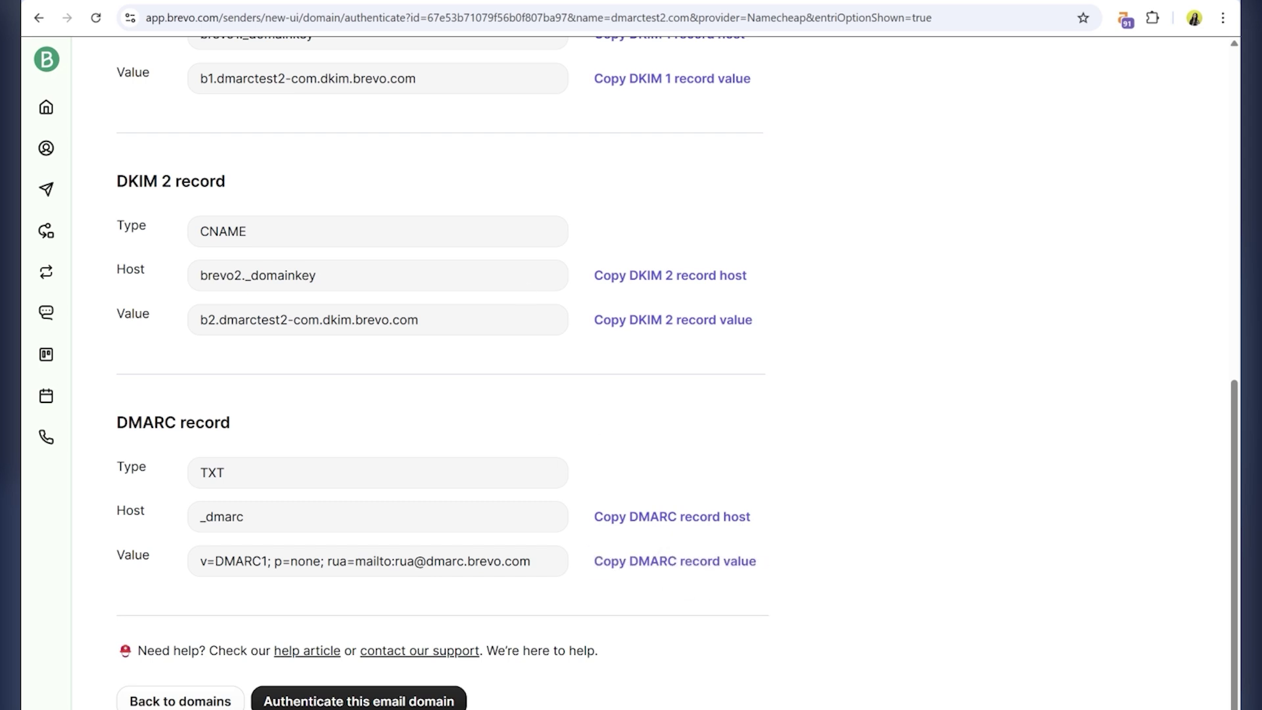
pyautogui.hotkey('ctrl', 'shift', 'Tab')
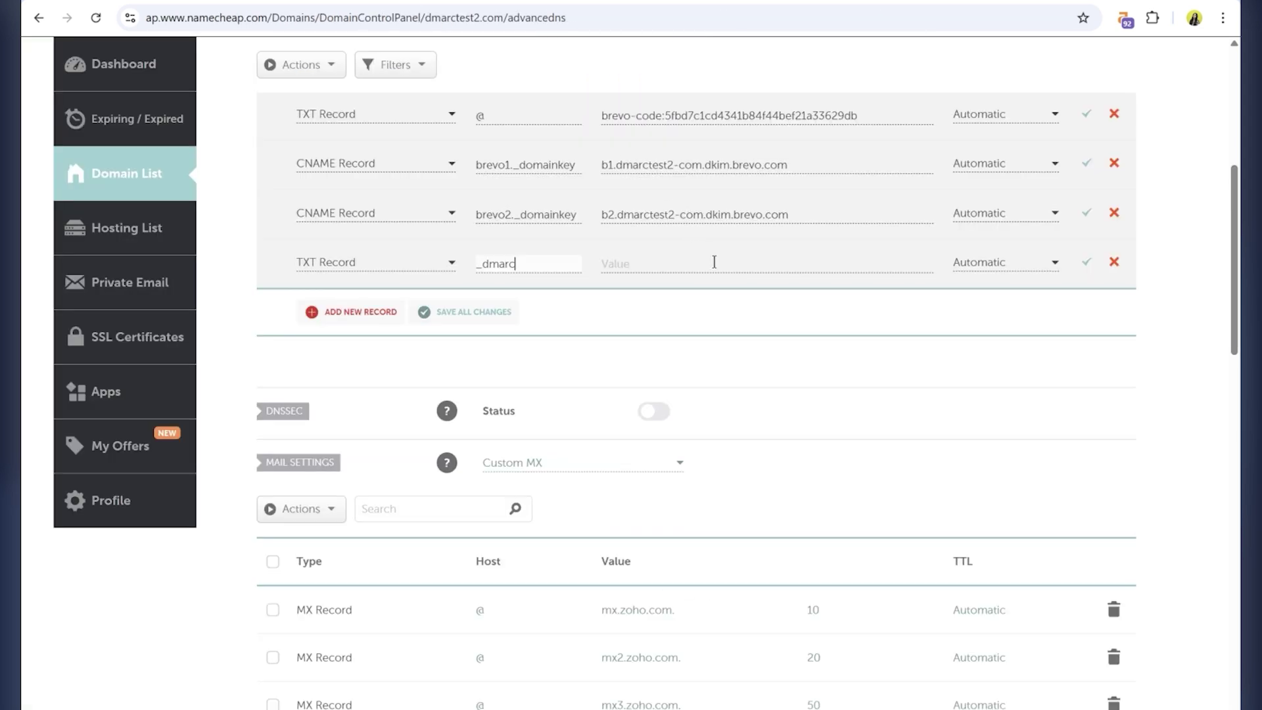
pyautogui.click(715, 262)
pyautogui.hotkey('ctrl', 'v')
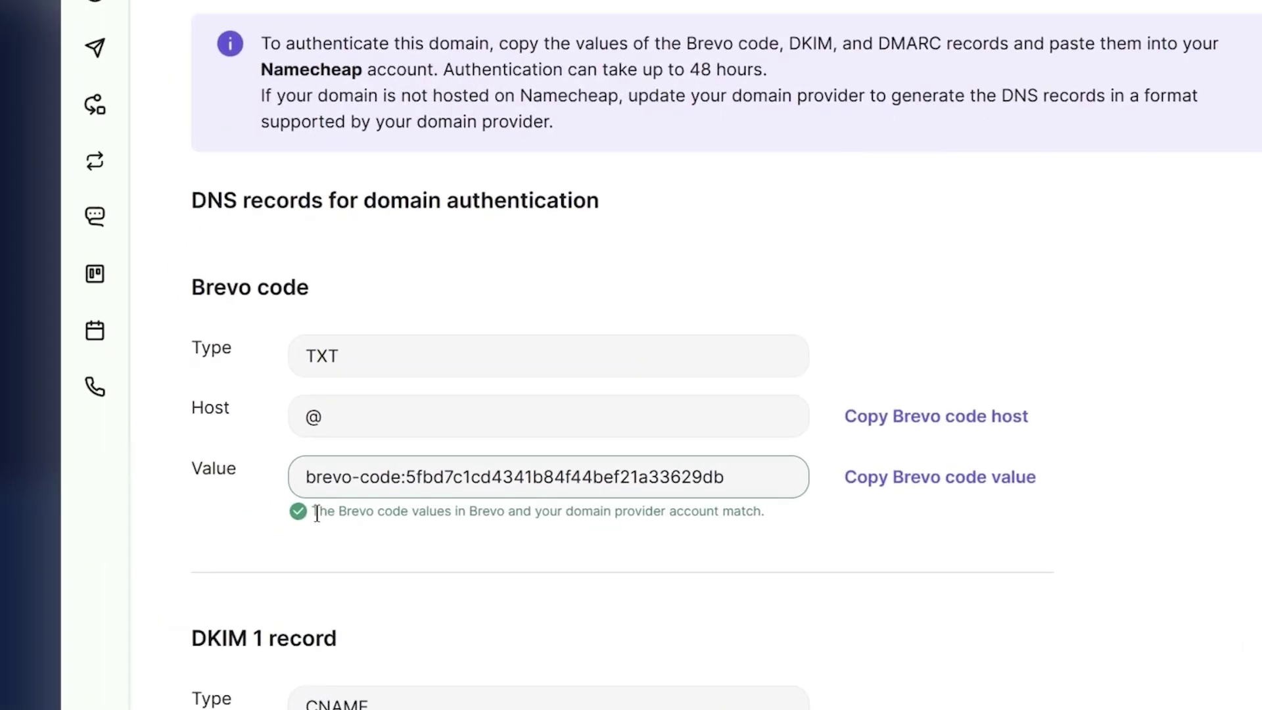
# Review Brevo's Brevo code match confirmation and return to the domain listing.
pyautogui.moveTo(197, 528); pyautogui.dragTo(559, 531)
pyautogui.click(559, 533)
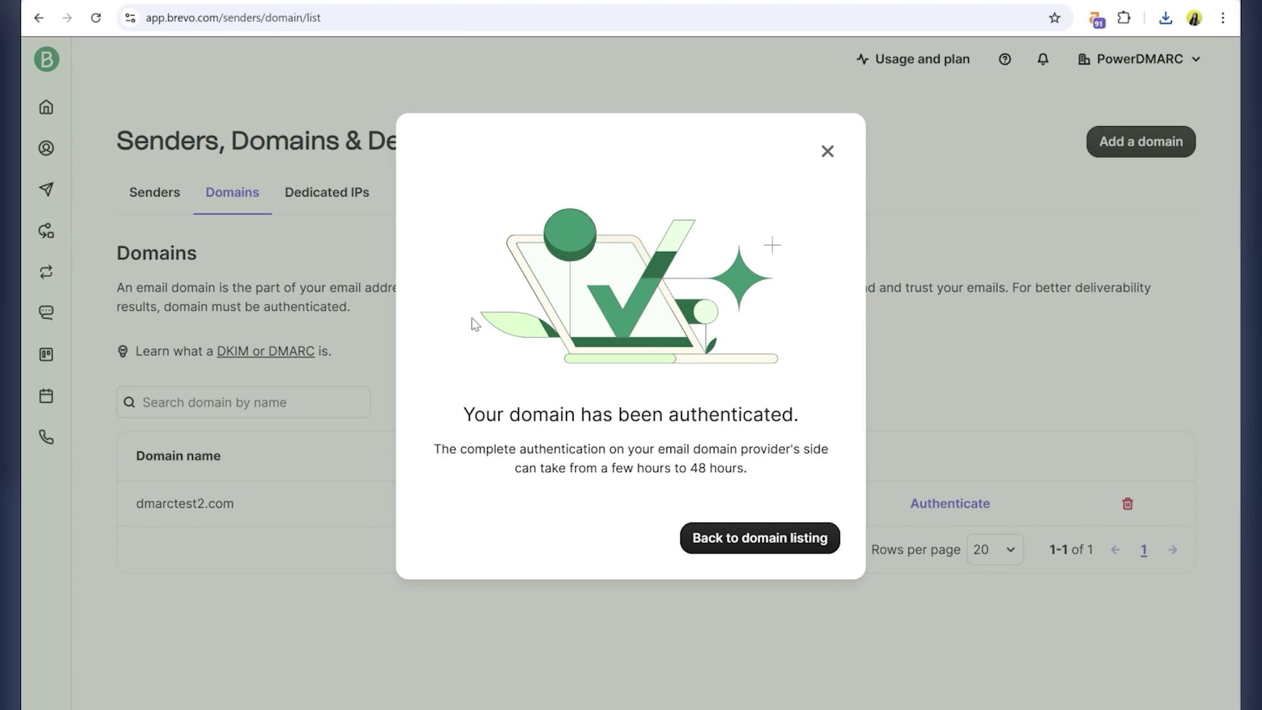
pyautogui.click(771, 546)
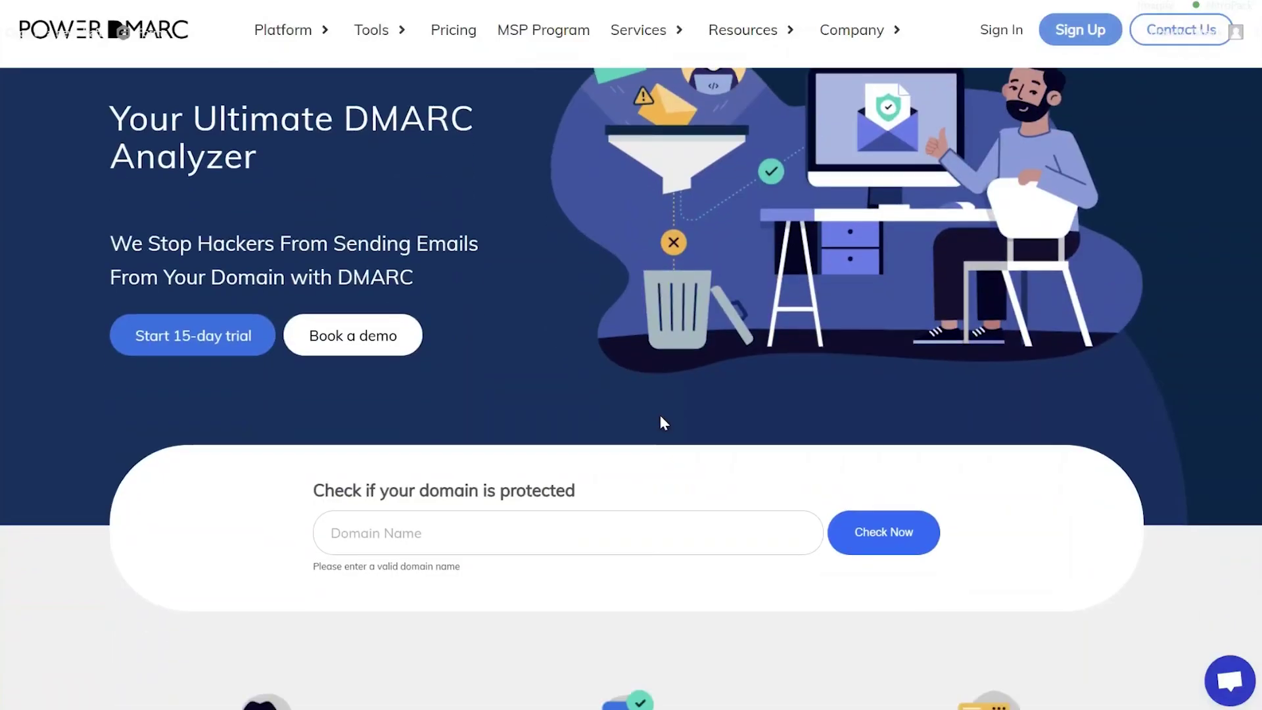
# Run PowerDMARC's protection check on dmarctest2.com and view its 60% D+ overview.
pyautogui.scroll(-1, 578, 441)
pyautogui.click(544, 446)
pyautogui.hotkey('ctrl', 'v')
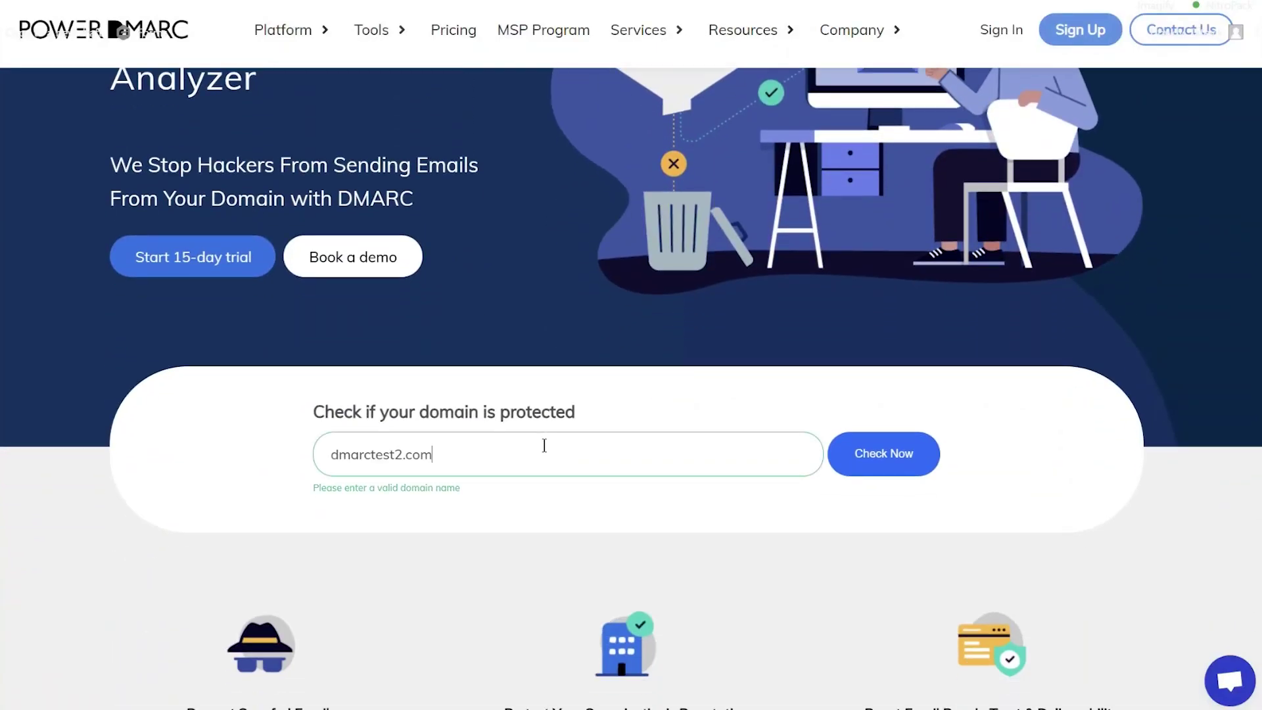
pyautogui.click(890, 456)
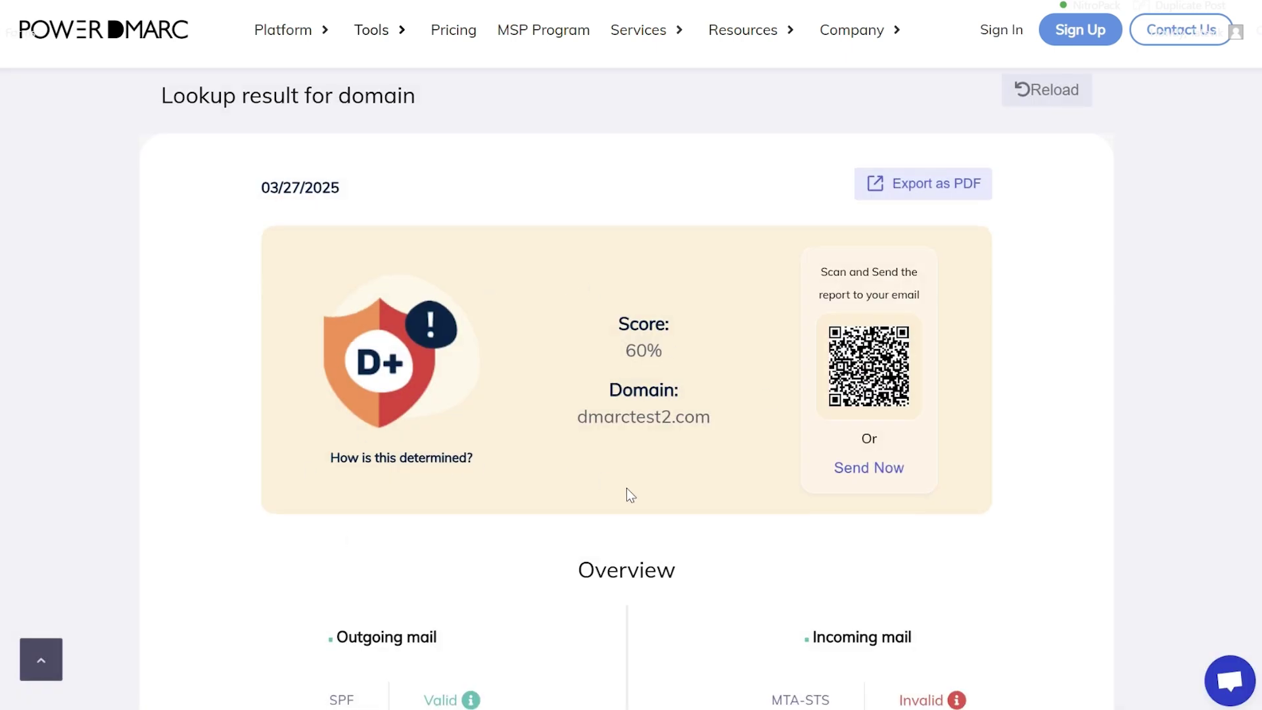
pyautogui.scroll(-5, 626, 493)
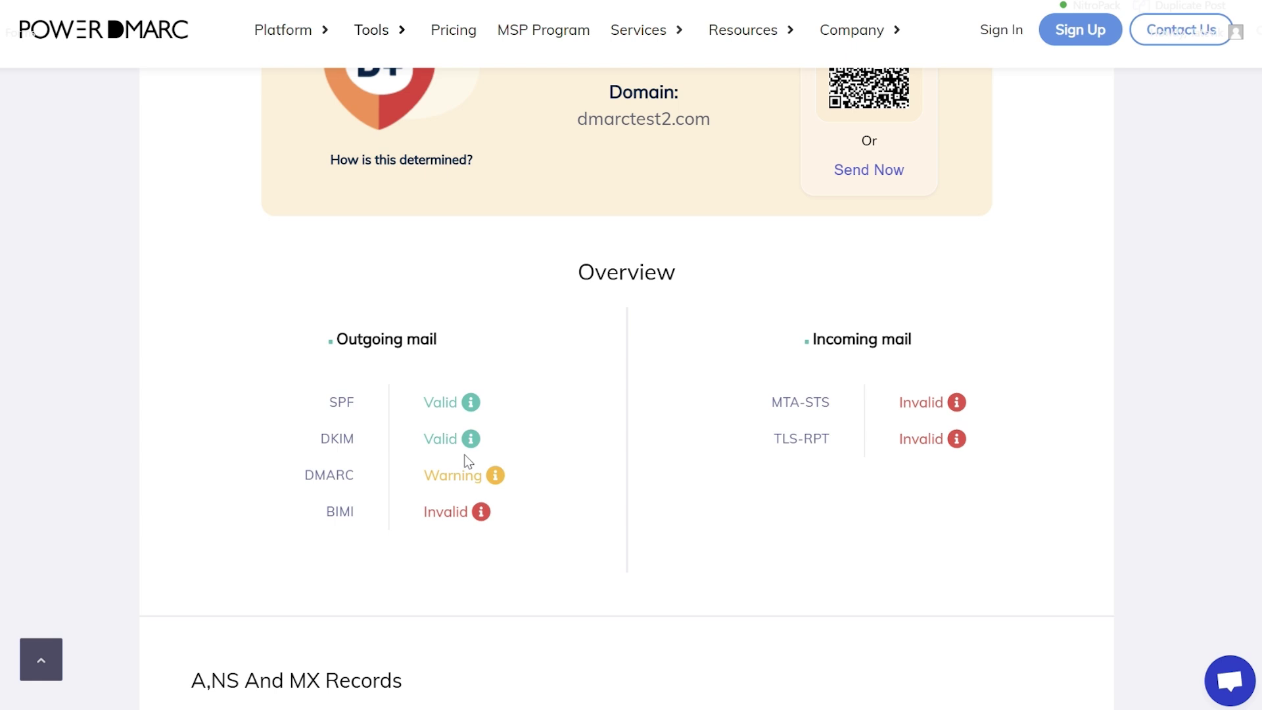